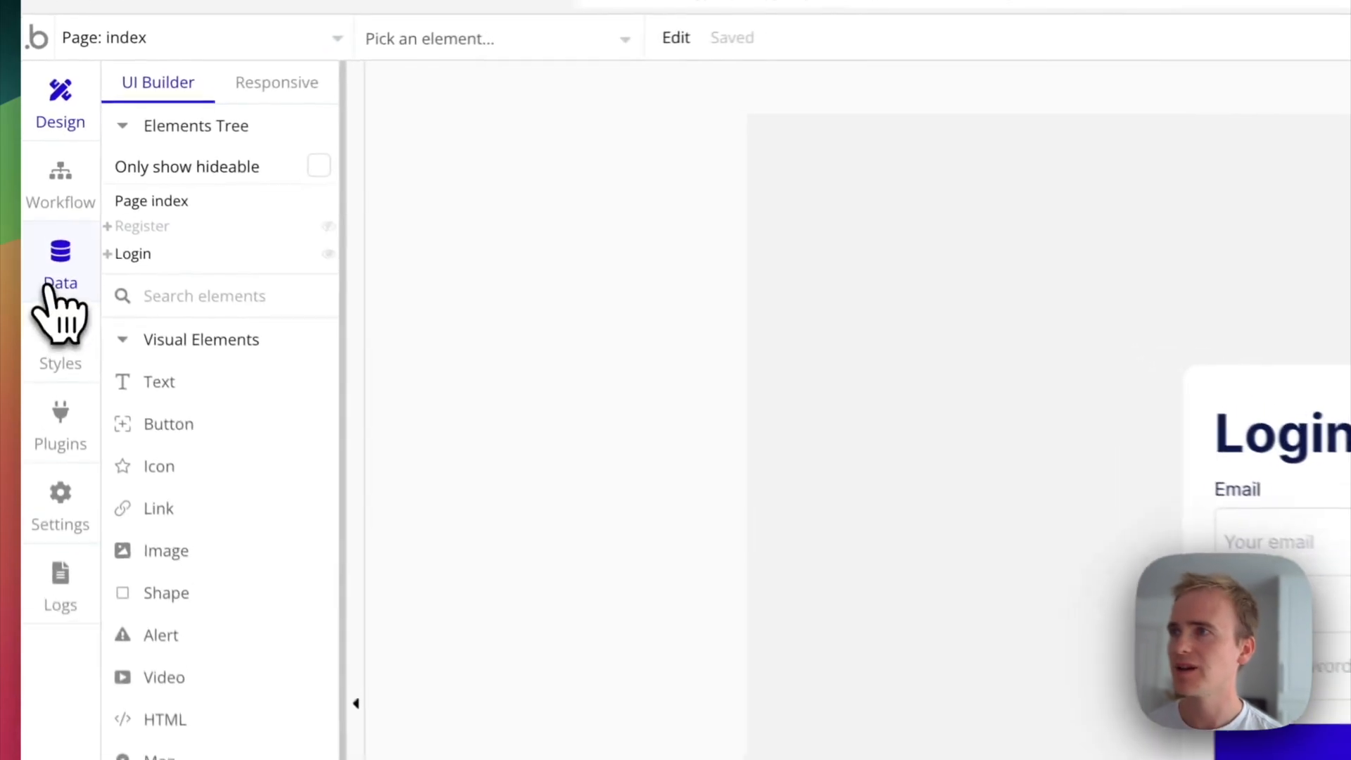
Create a new data type named Contact in the app's database.
left_click(51, 281)
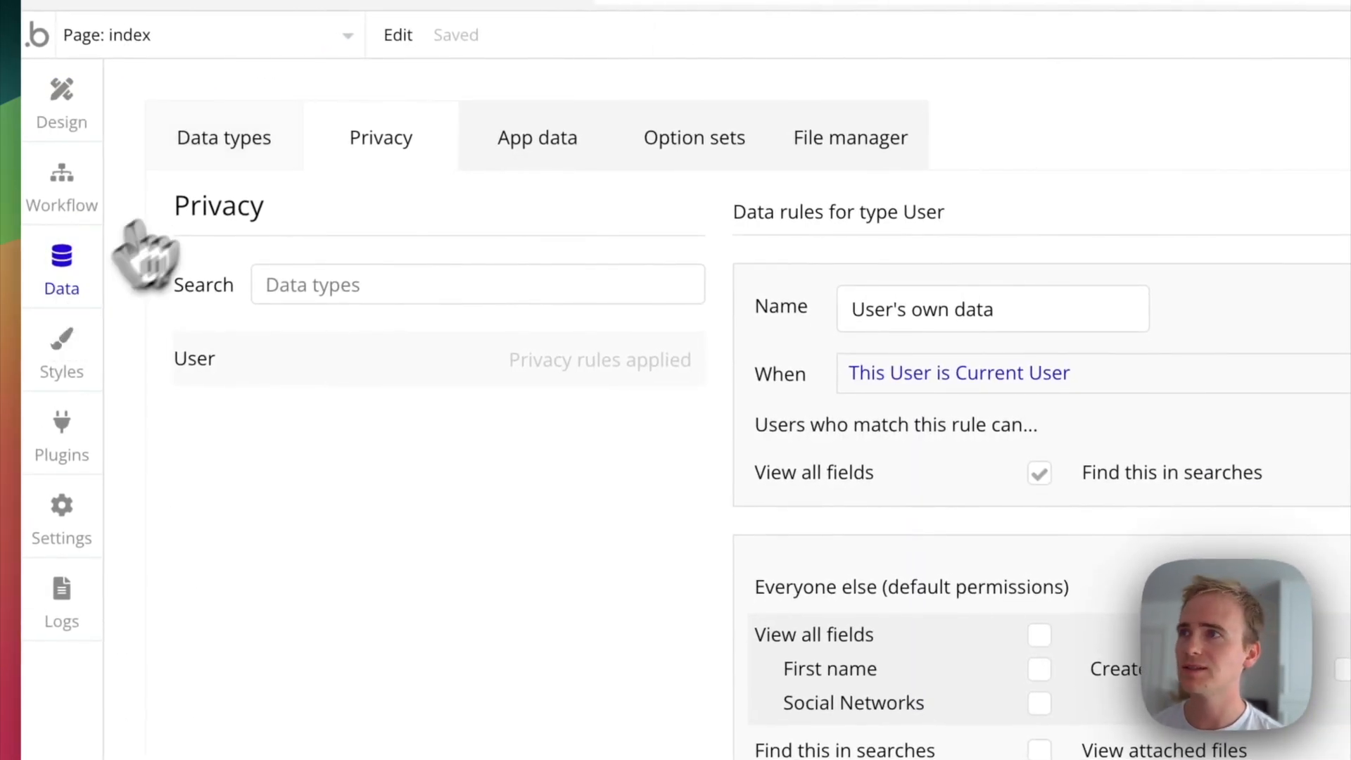
left_click(239, 141)
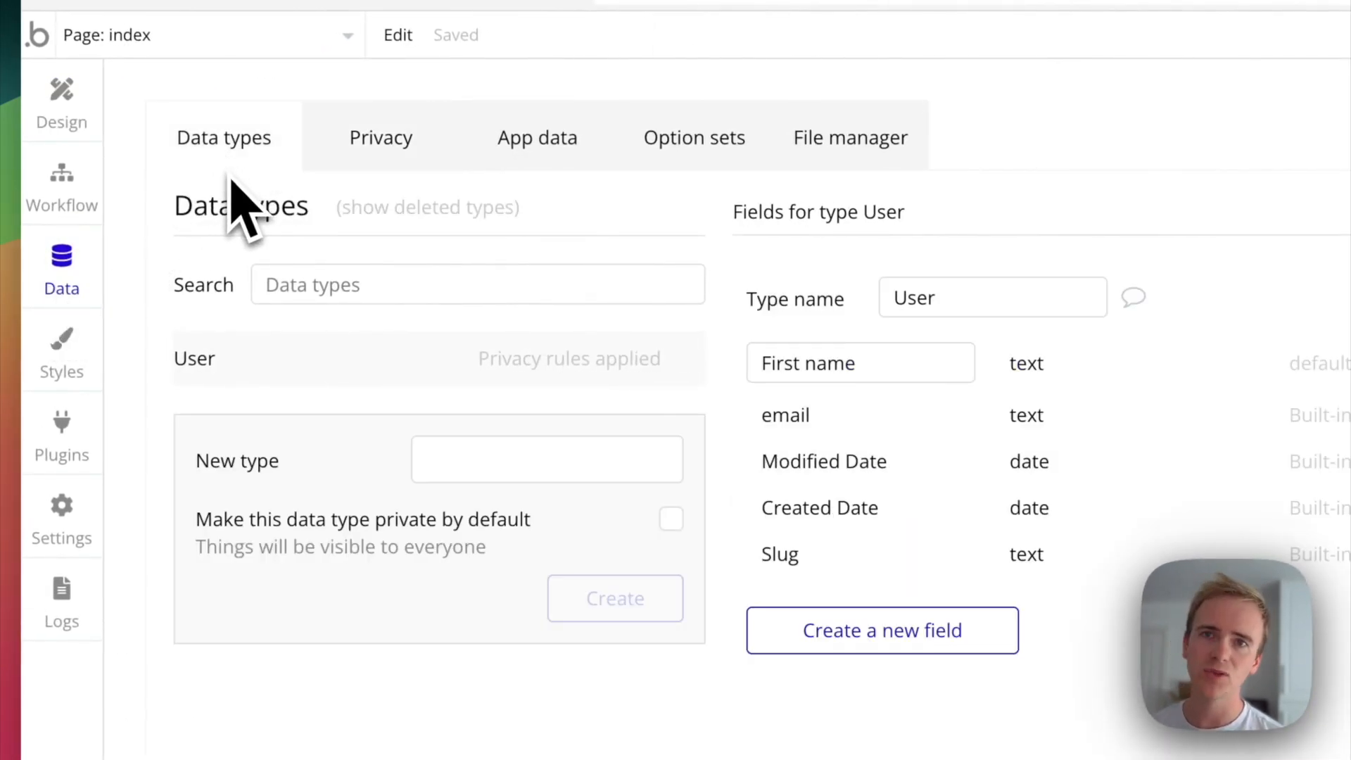
left_click(525, 461)
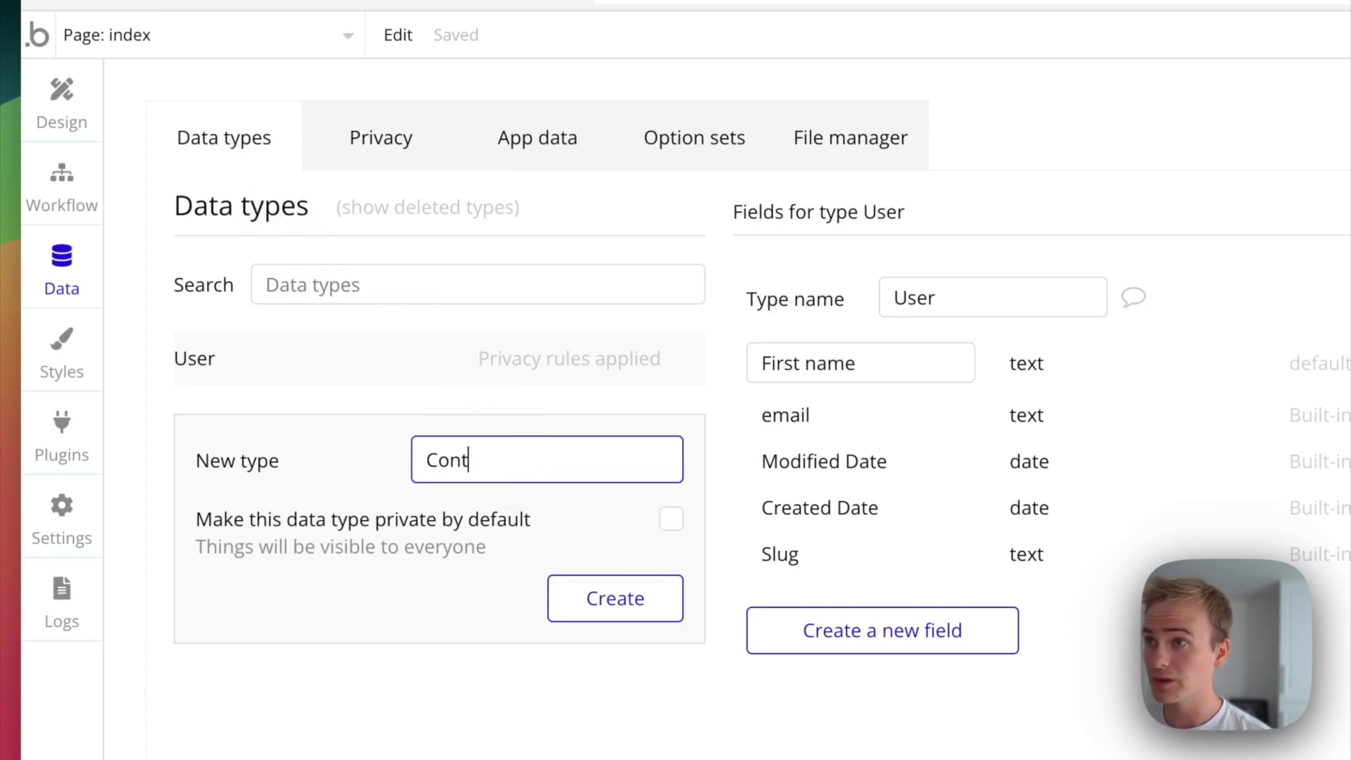
left_click(615, 597)
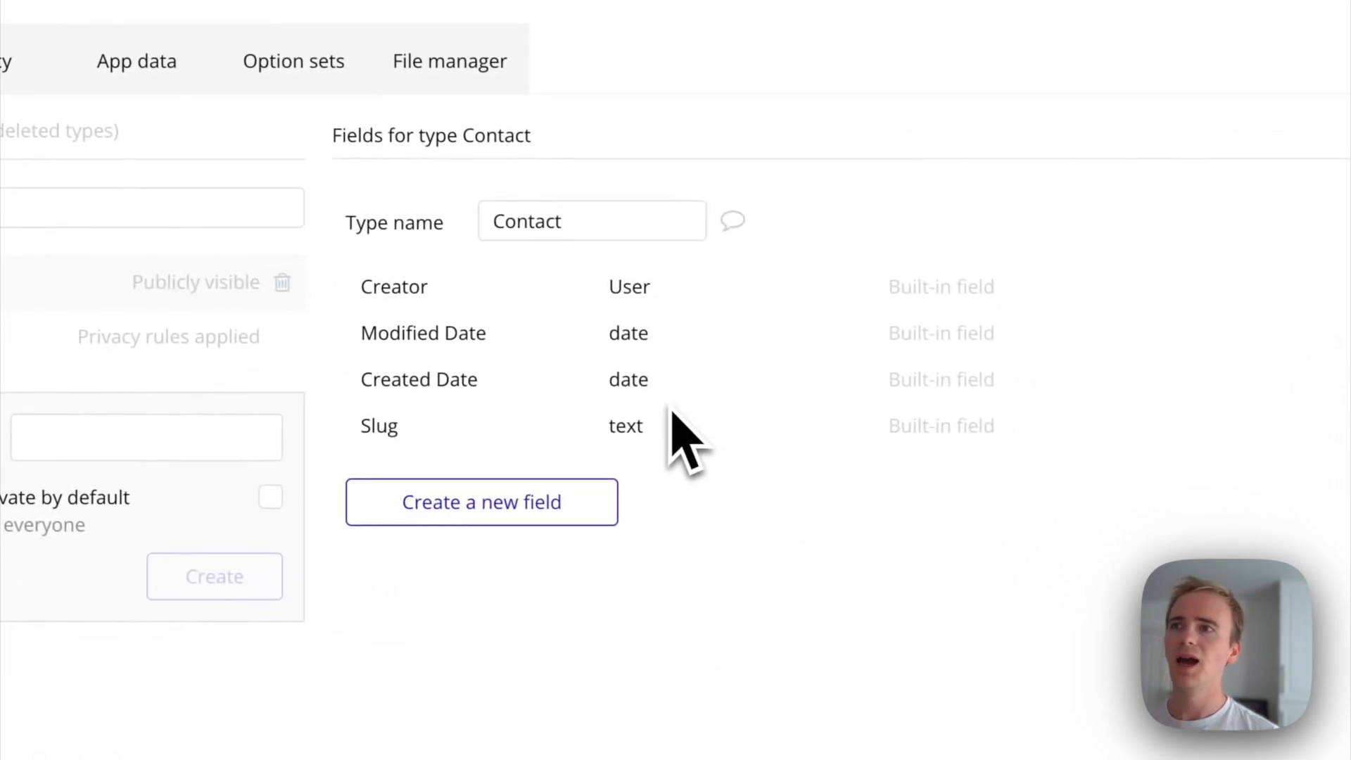
Add a field called Name of type text to the Contact data type.
left_click(517, 519)
type("Name")
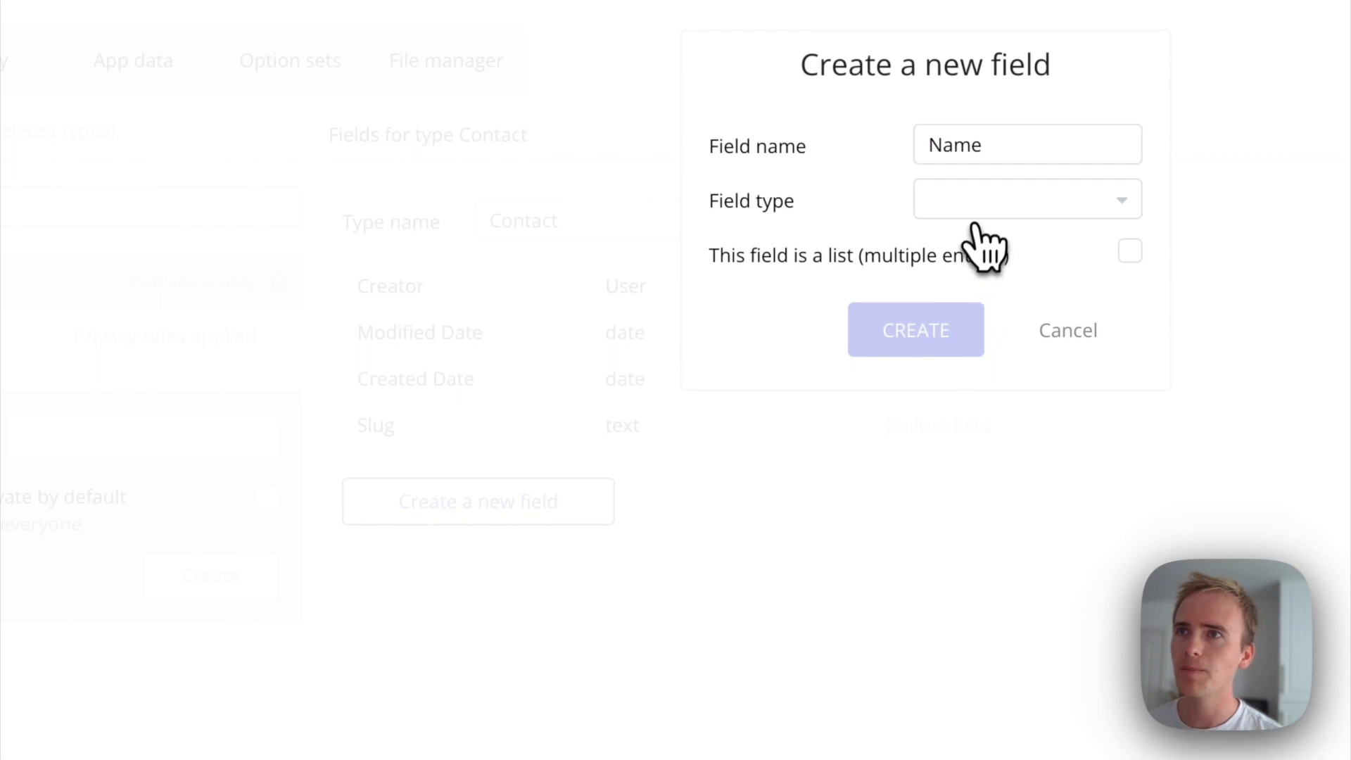
left_click(977, 212)
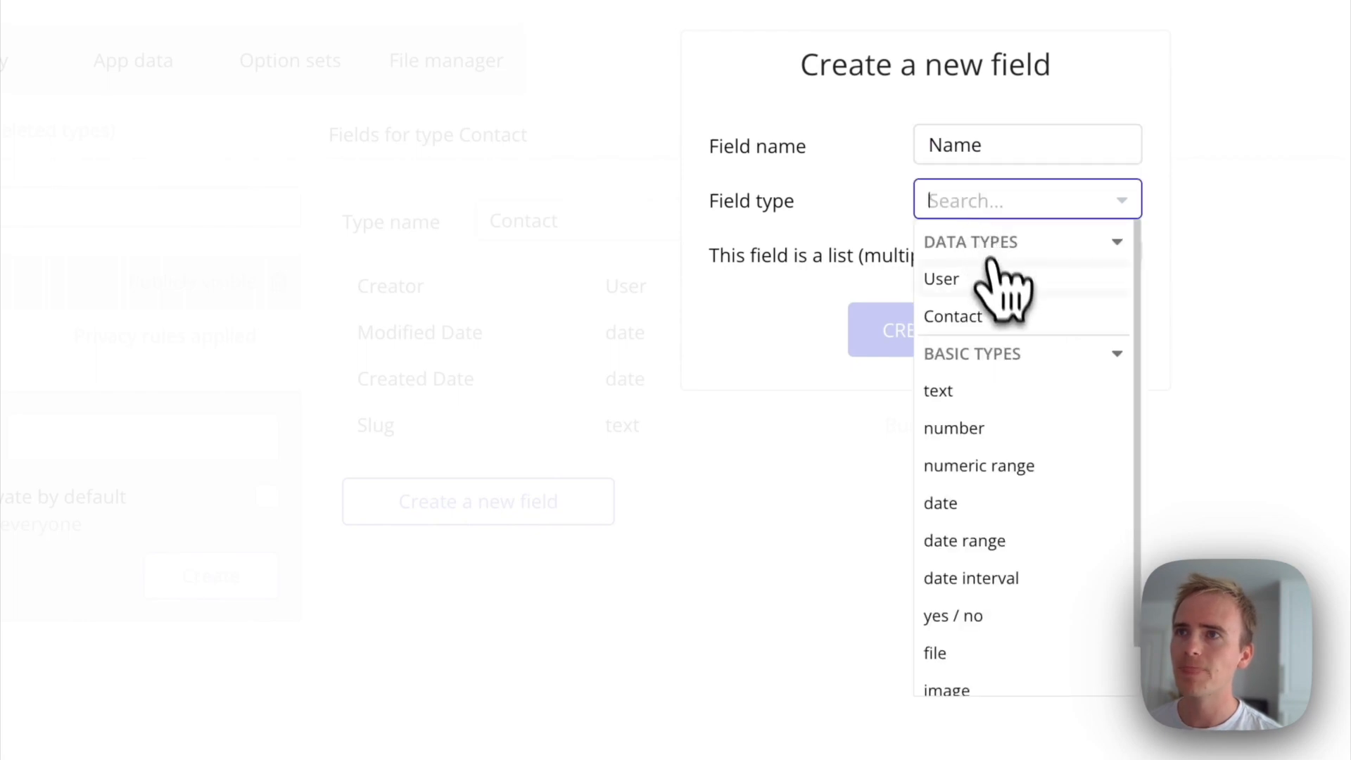
left_click(982, 391)
left_click(922, 331)
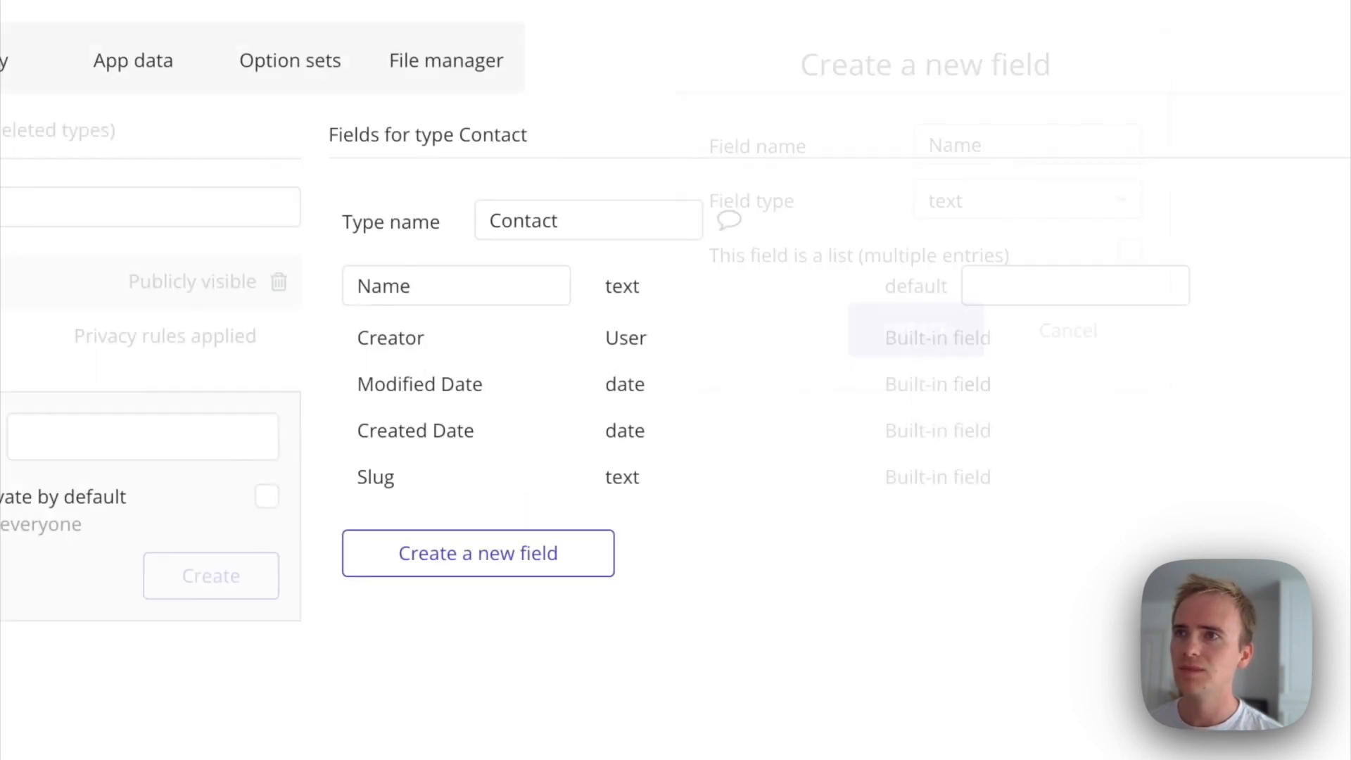
Add a field called Email of type text to the Contact data type.
left_click(559, 554)
type("Email")
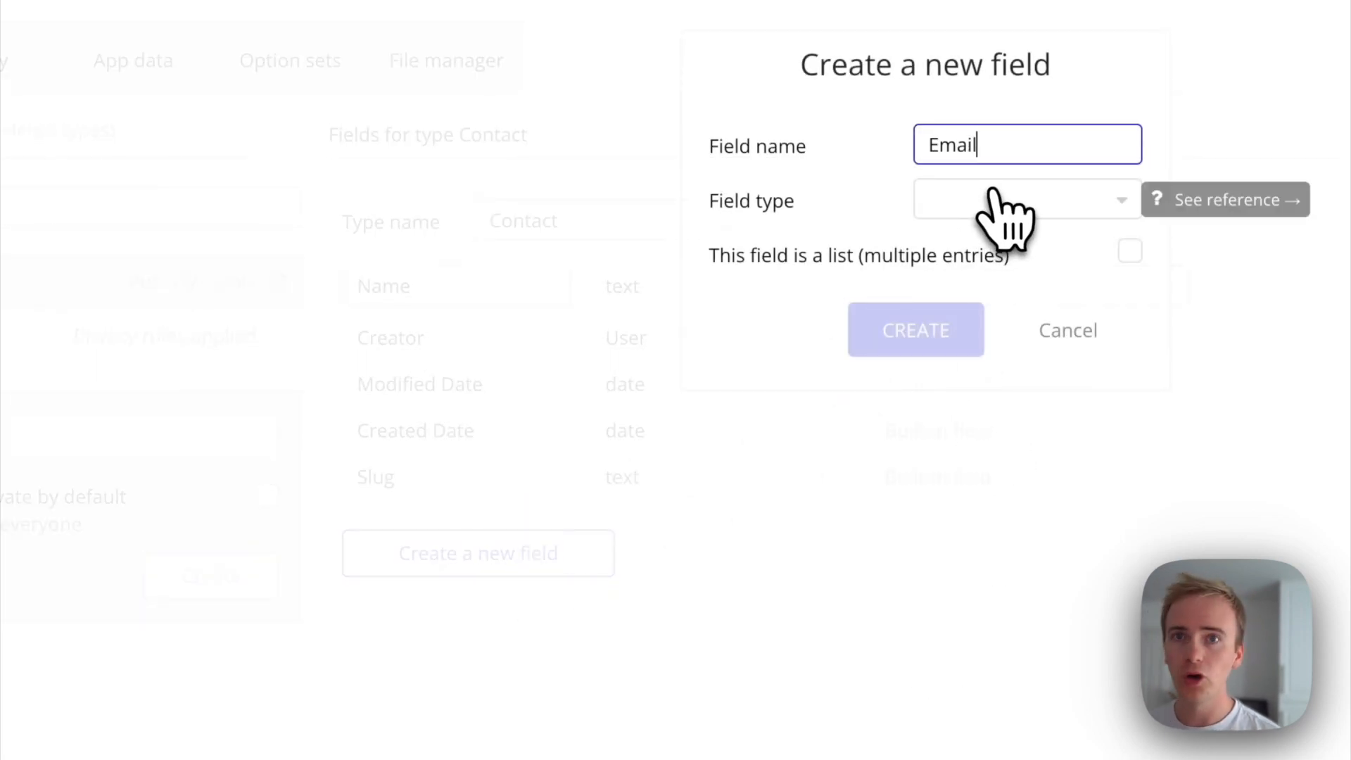
left_click(1007, 211)
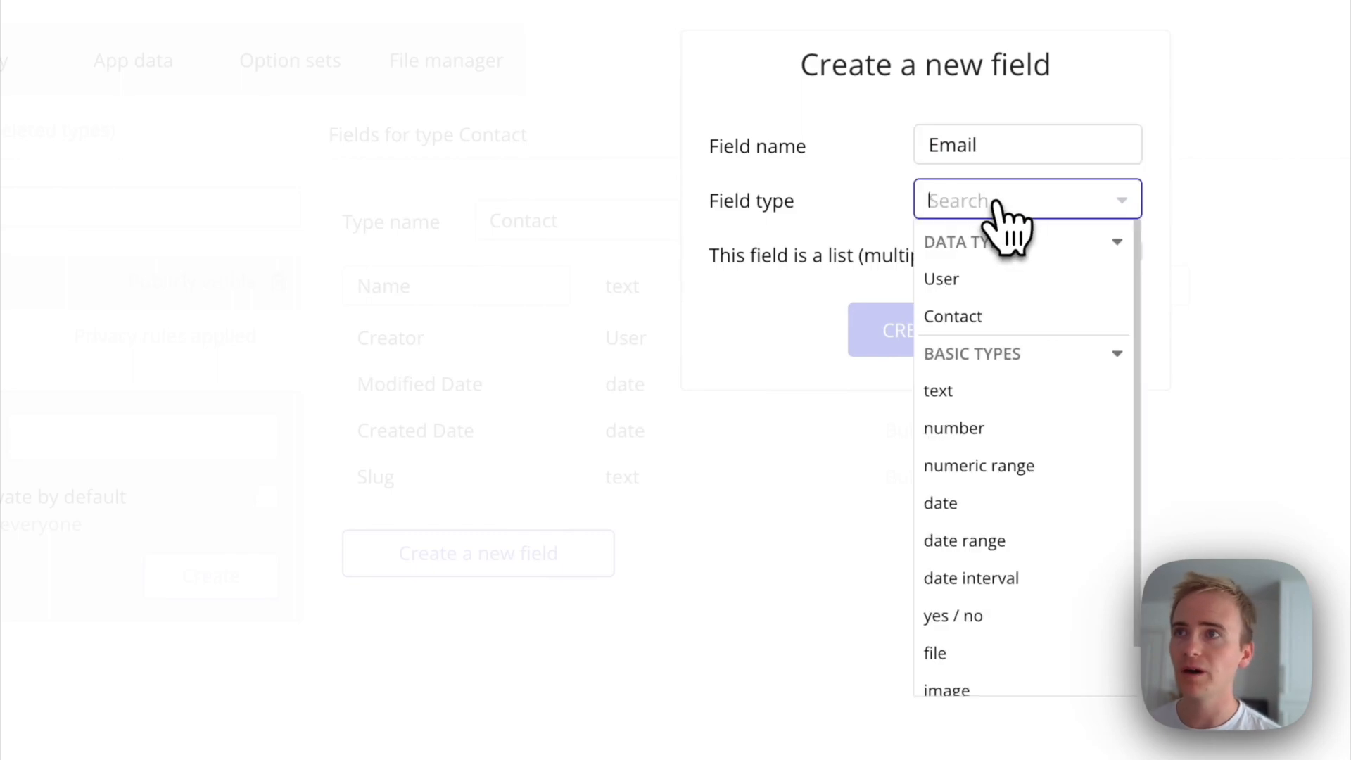
left_click(950, 391)
left_click(915, 335)
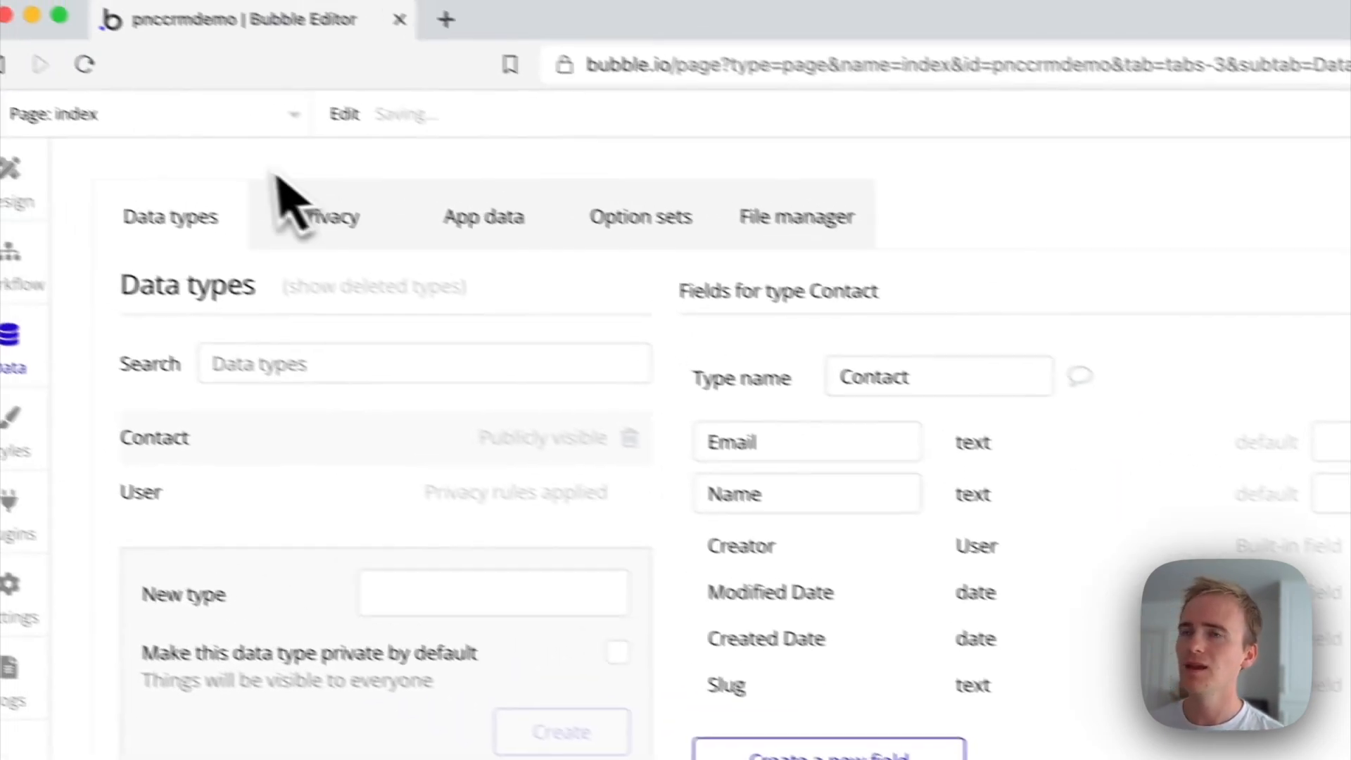
Return to the design view and open the dashboard page.
left_click(57, 205)
left_click(118, 159)
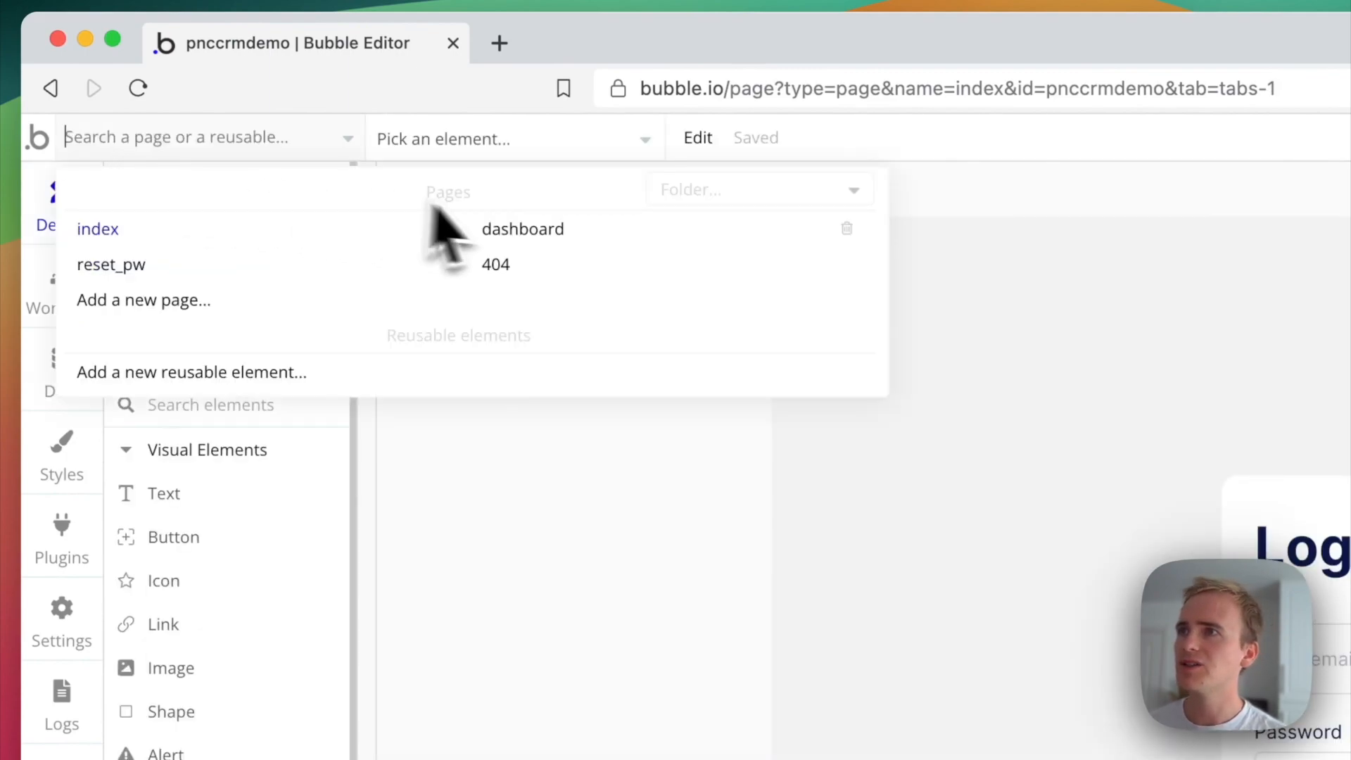
left_click(529, 233)
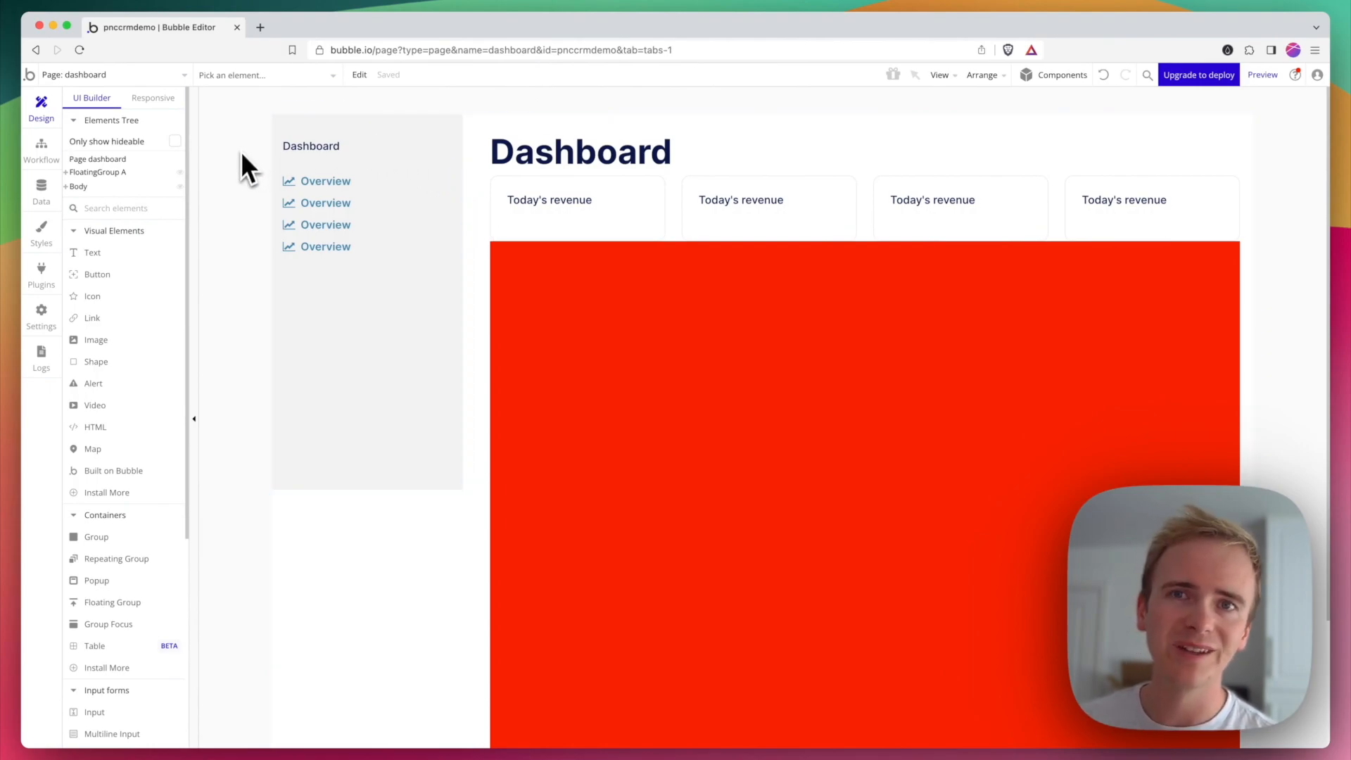
Create a new page named contacts, cloned from the dashboard page.
left_click(213, 69)
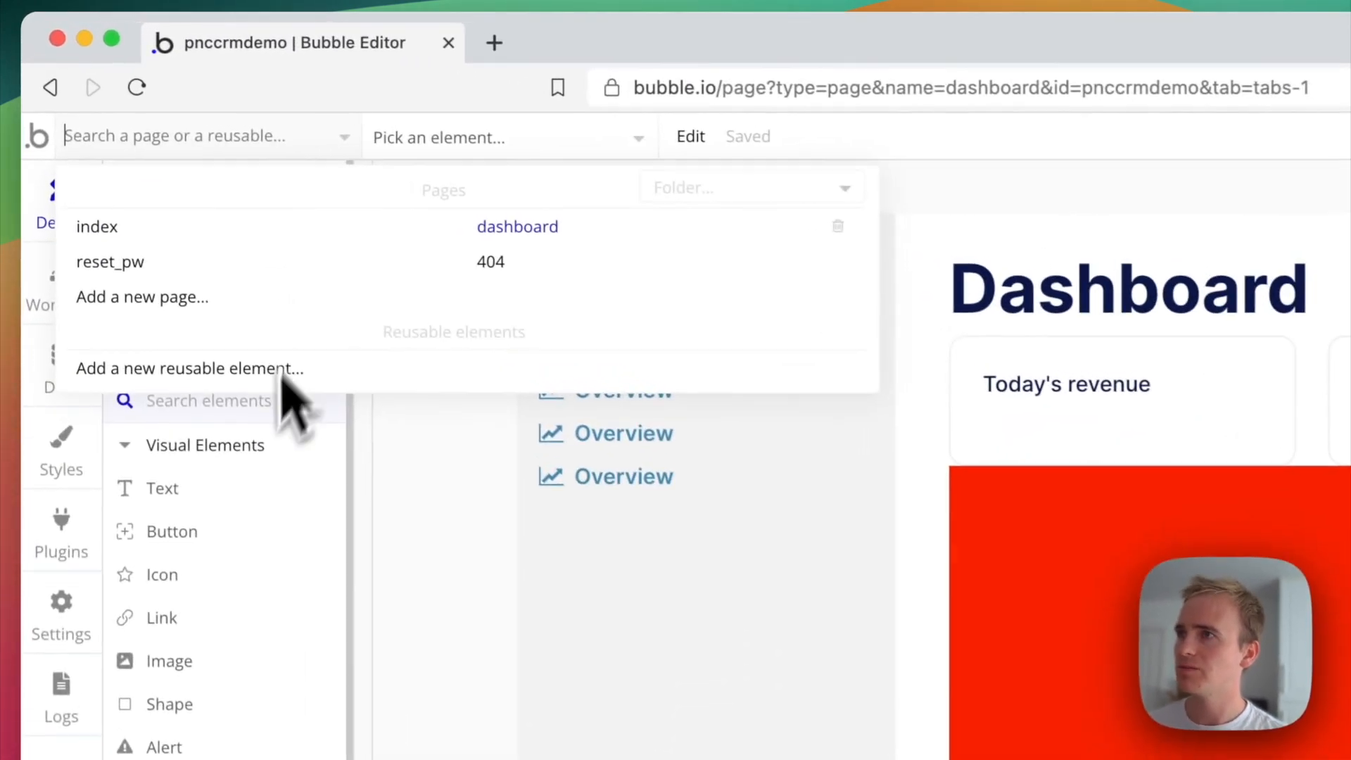
left_click(189, 310)
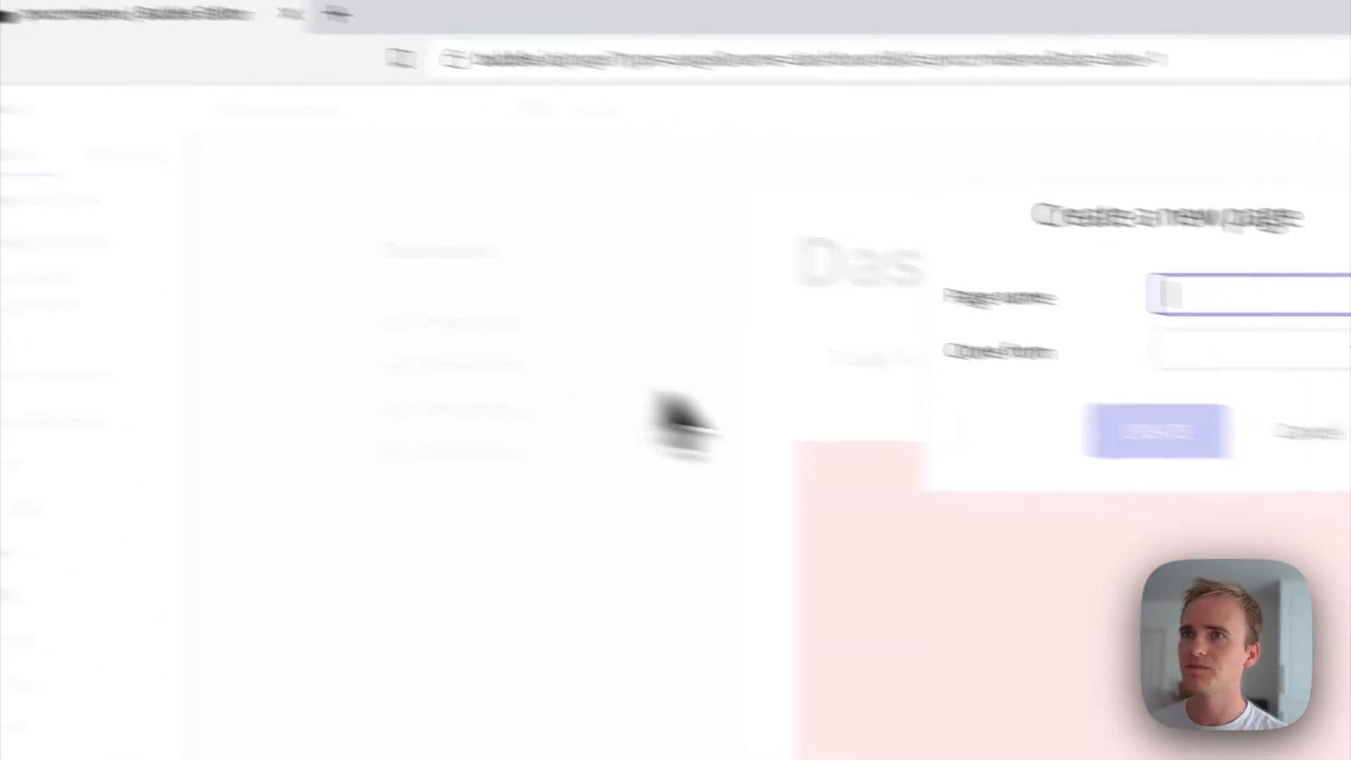
left_click(926, 300)
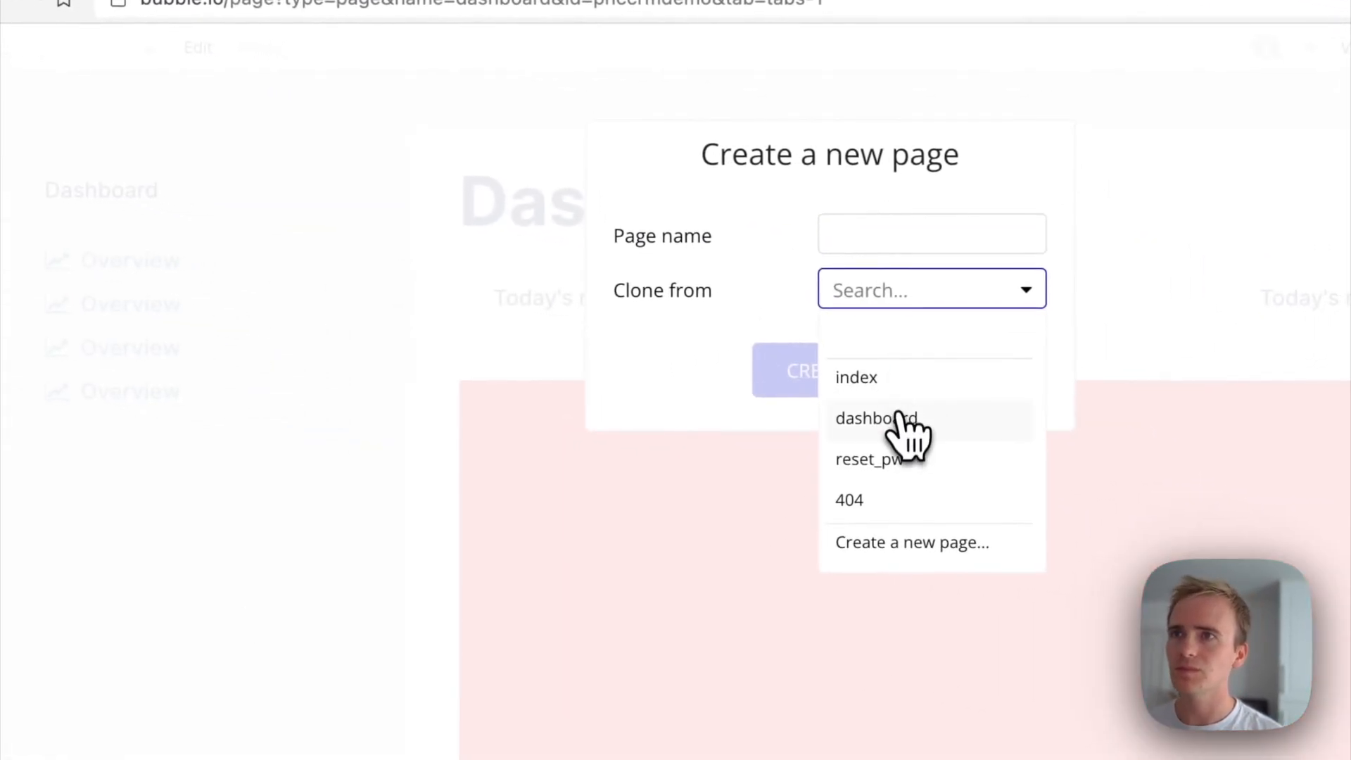
left_click(901, 418)
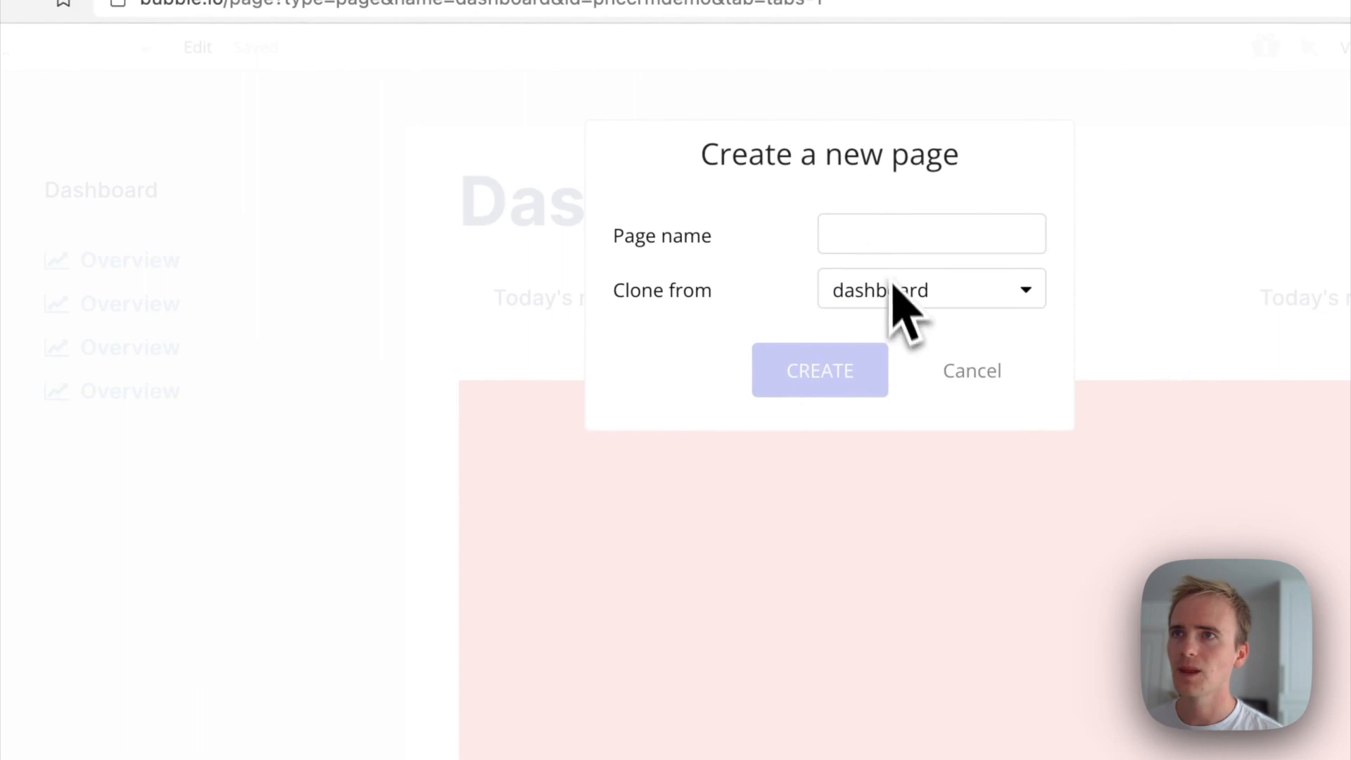
left_click(882, 240)
type("contacts")
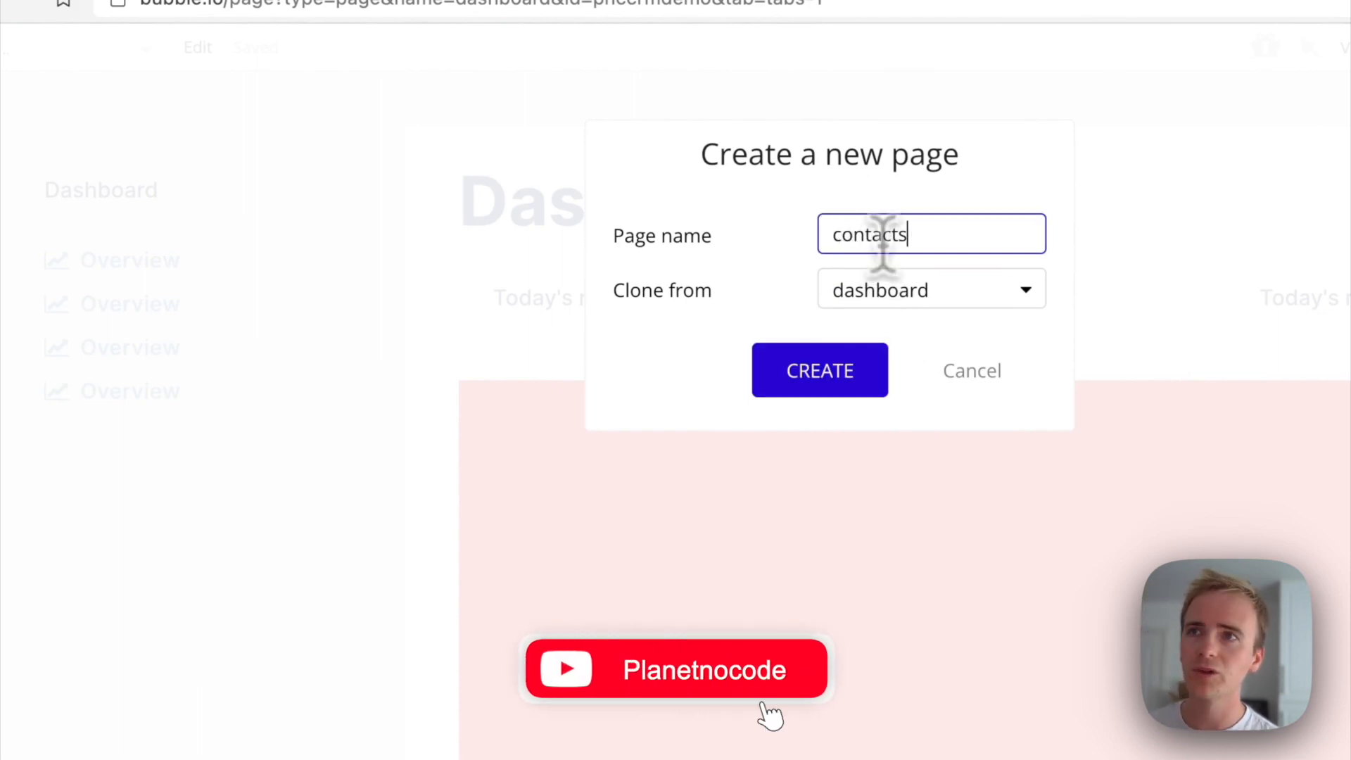
left_click(889, 346)
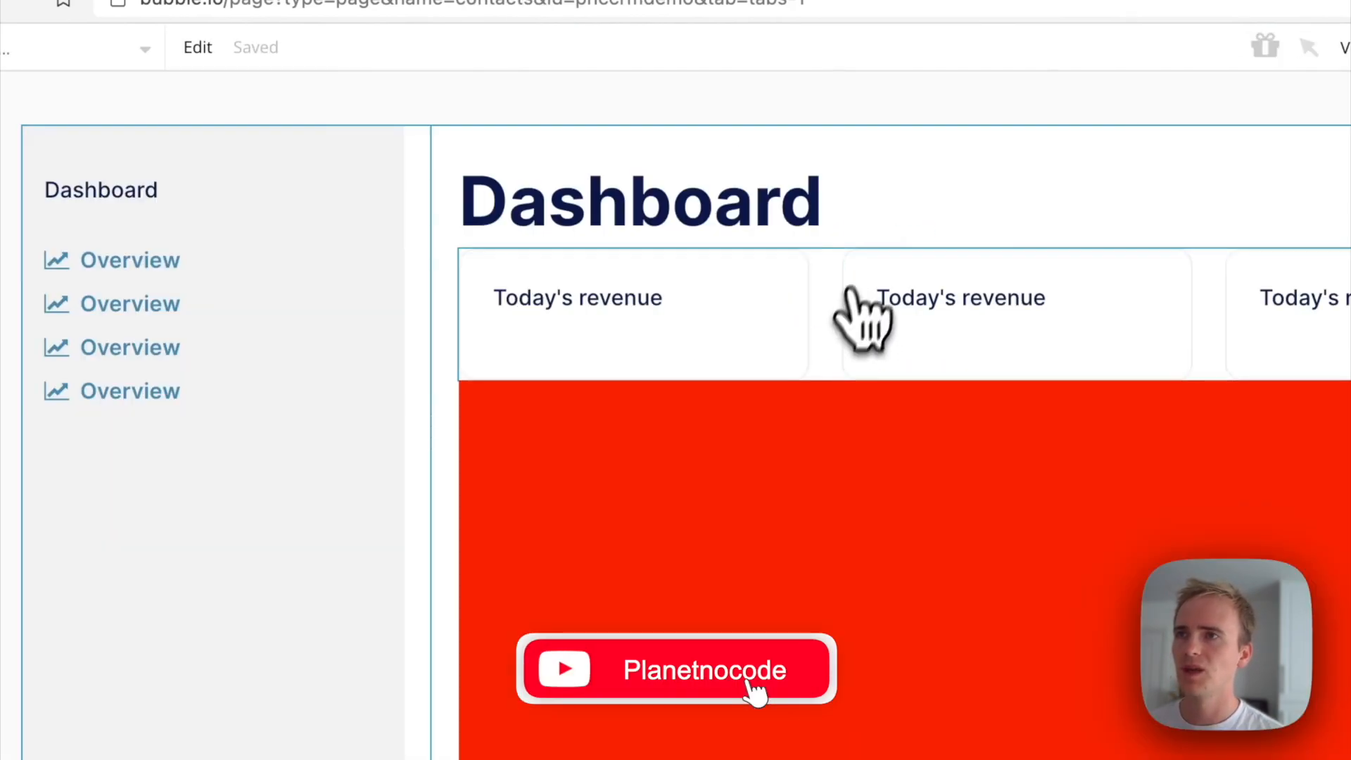
Delete the large red block and all four Today's revenue cards from the contacts page, keeping their empty container group.
left_click(851, 537)
key("Delete")
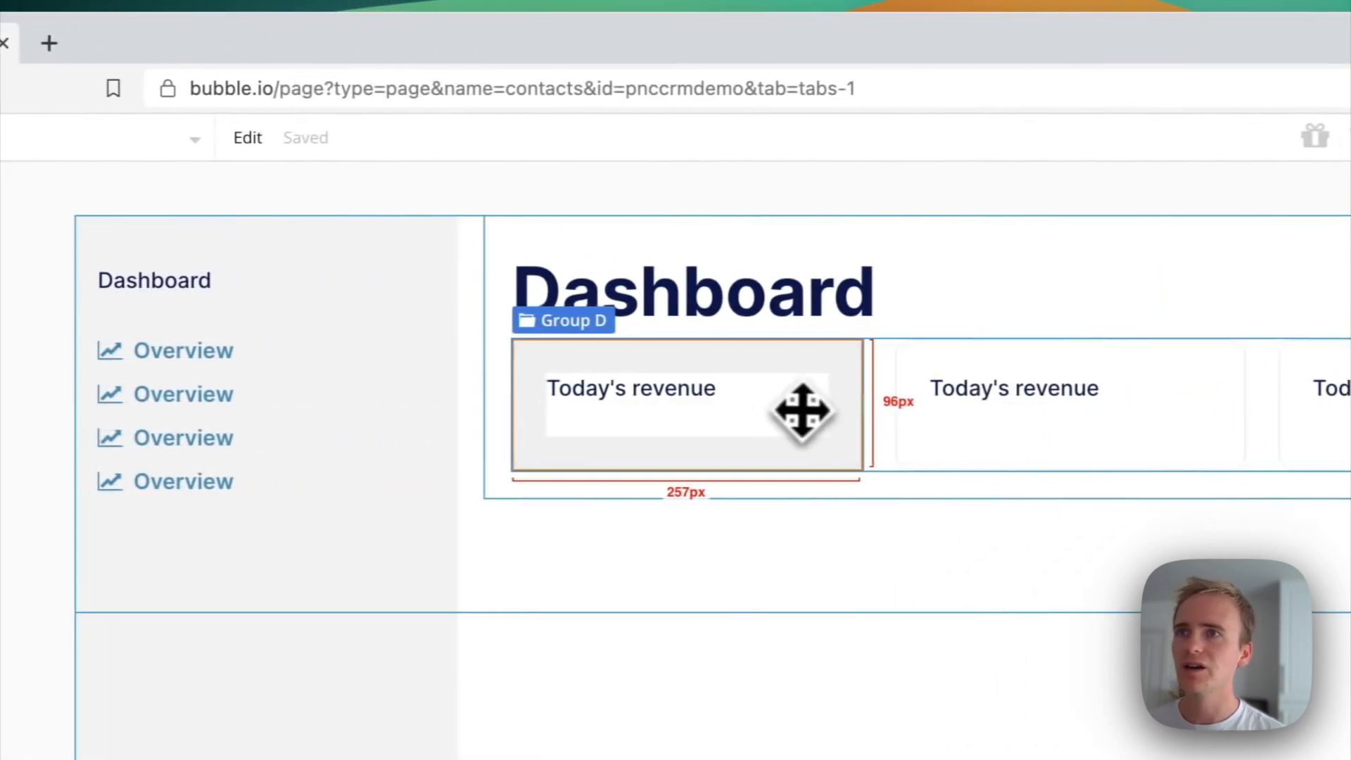
left_click(803, 412)
key("Delete")
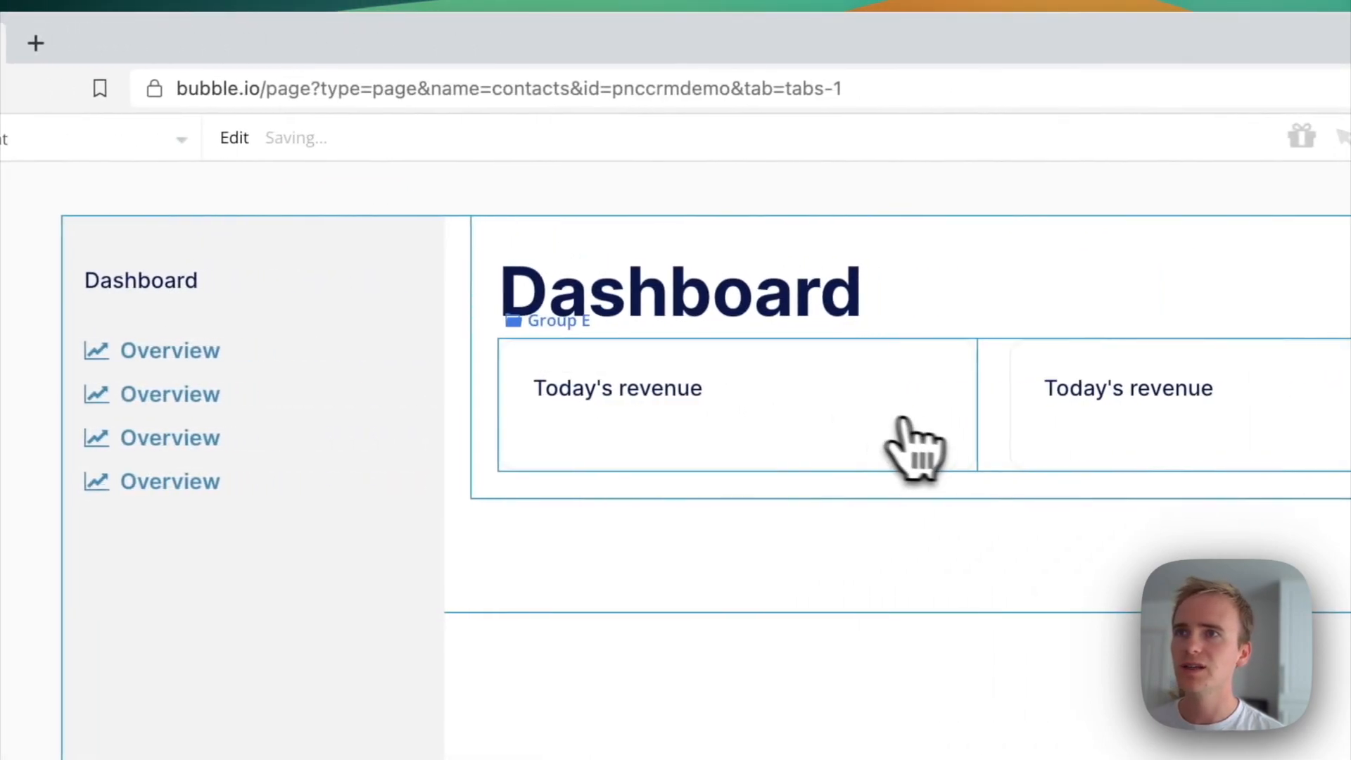
left_click(911, 447)
key("Delete")
left_click(1138, 444)
key("Delete")
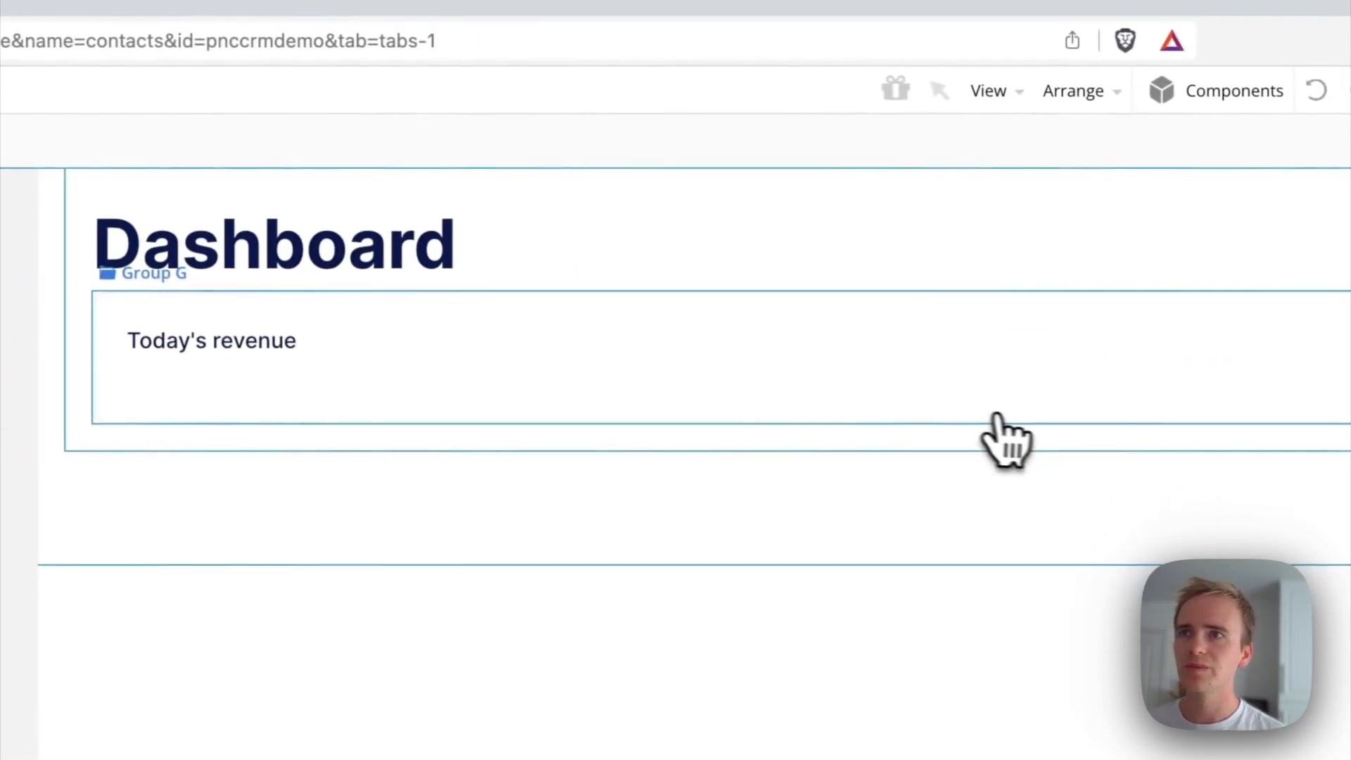
key("Delete")
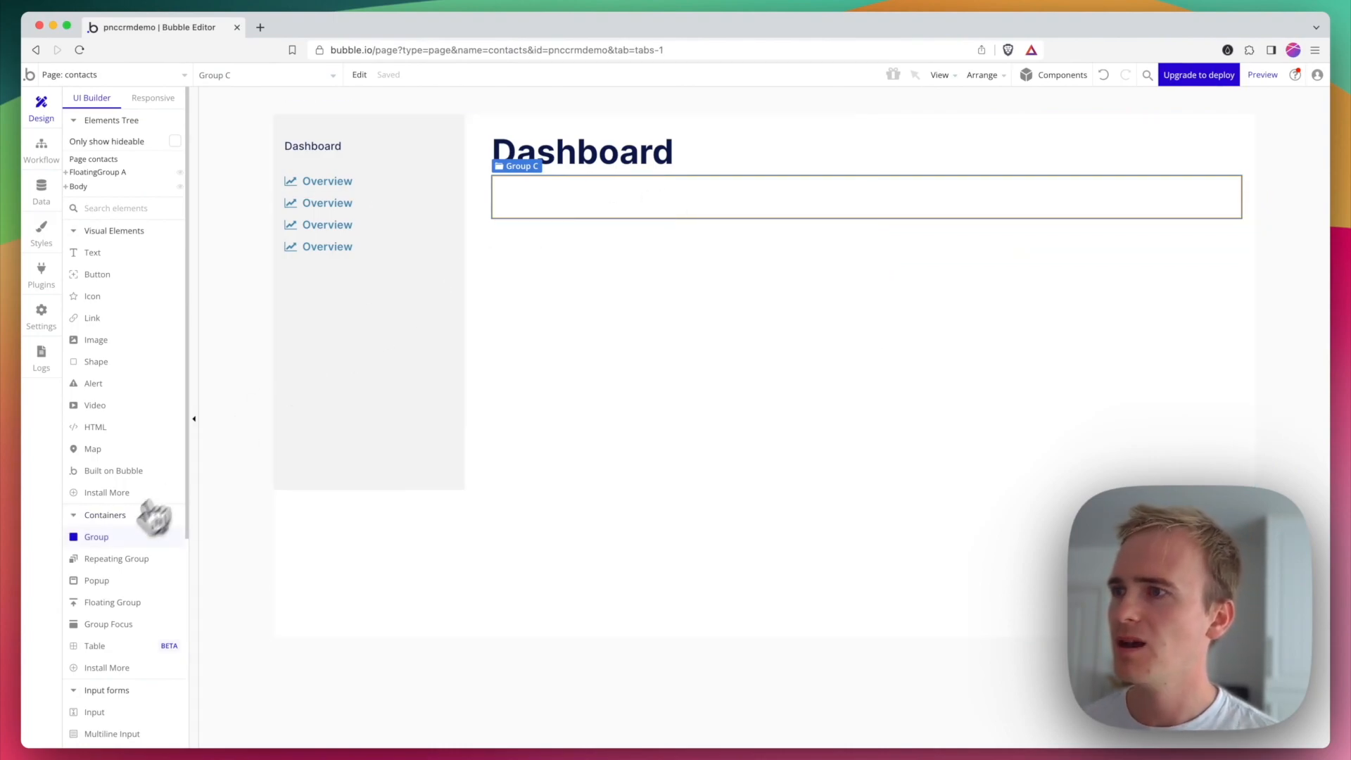
Draw a table inside the empty group below the Dashboard heading and set its type of content to Contact.
left_click(95, 645)
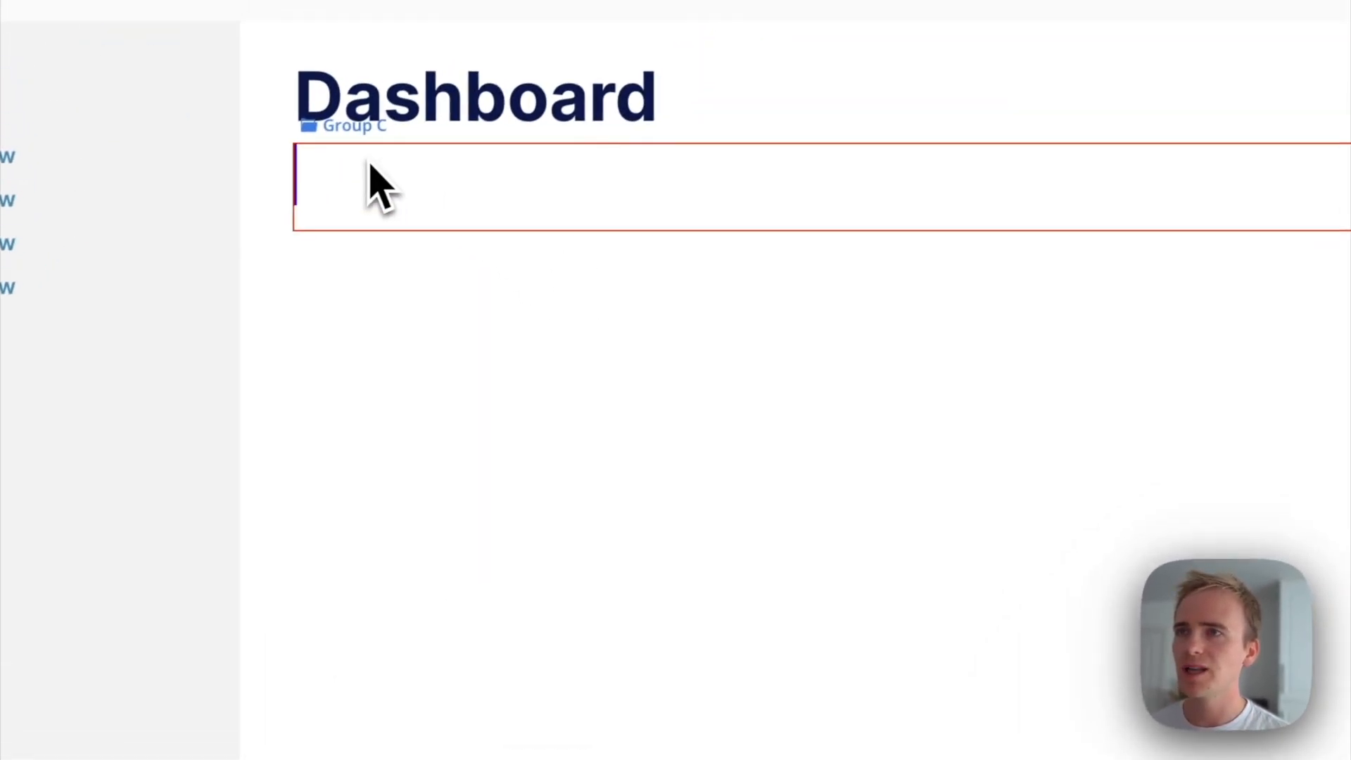
left_click_drag(368, 187, 1086, 380)
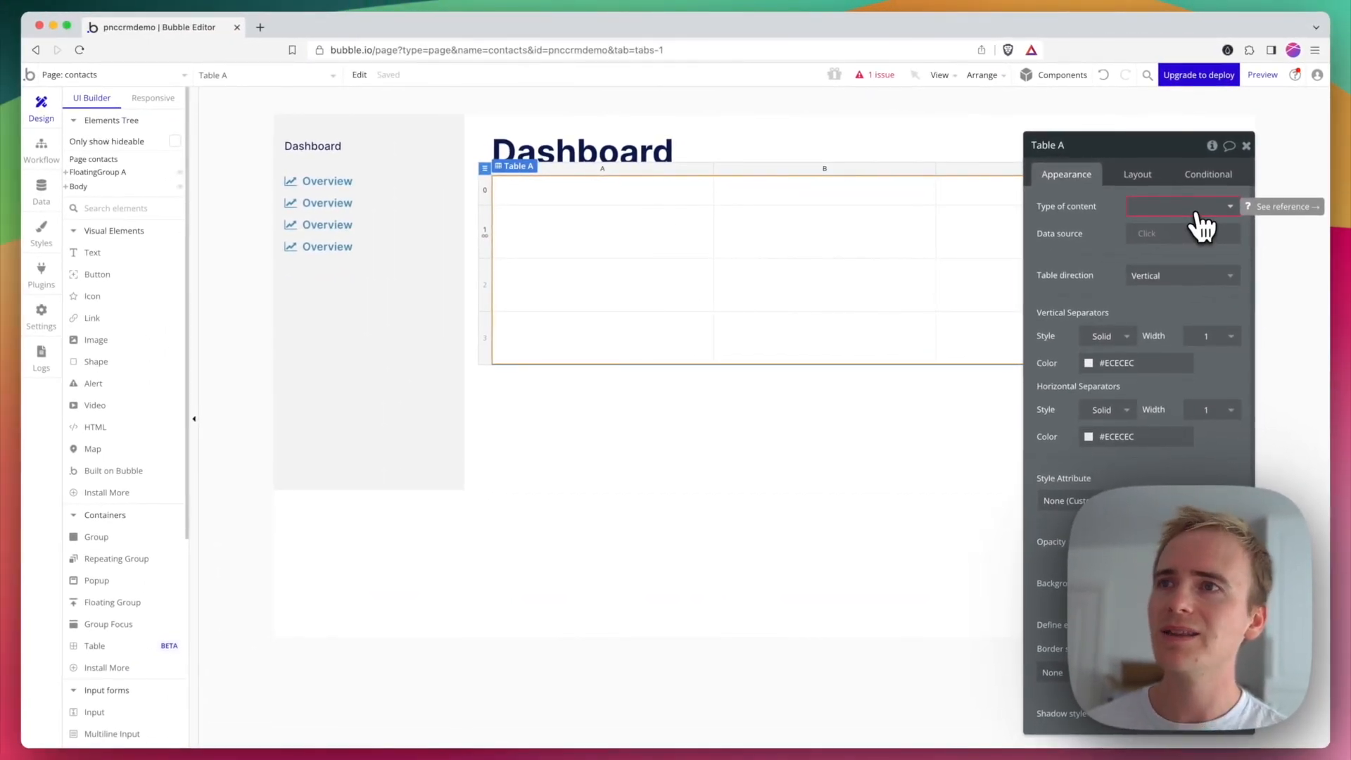
left_click(1197, 211)
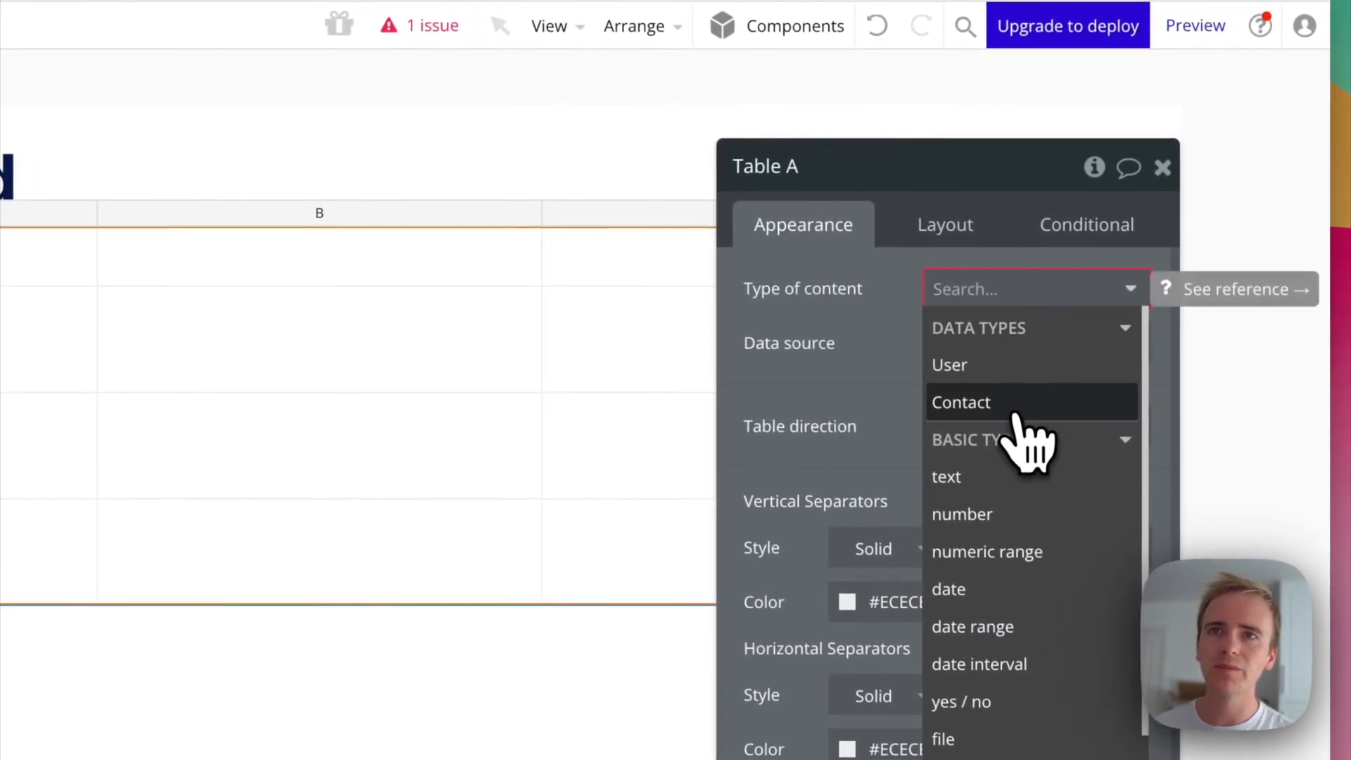
left_click(1016, 414)
Set the table's data source to a search for Contact records.
left_click(965, 342)
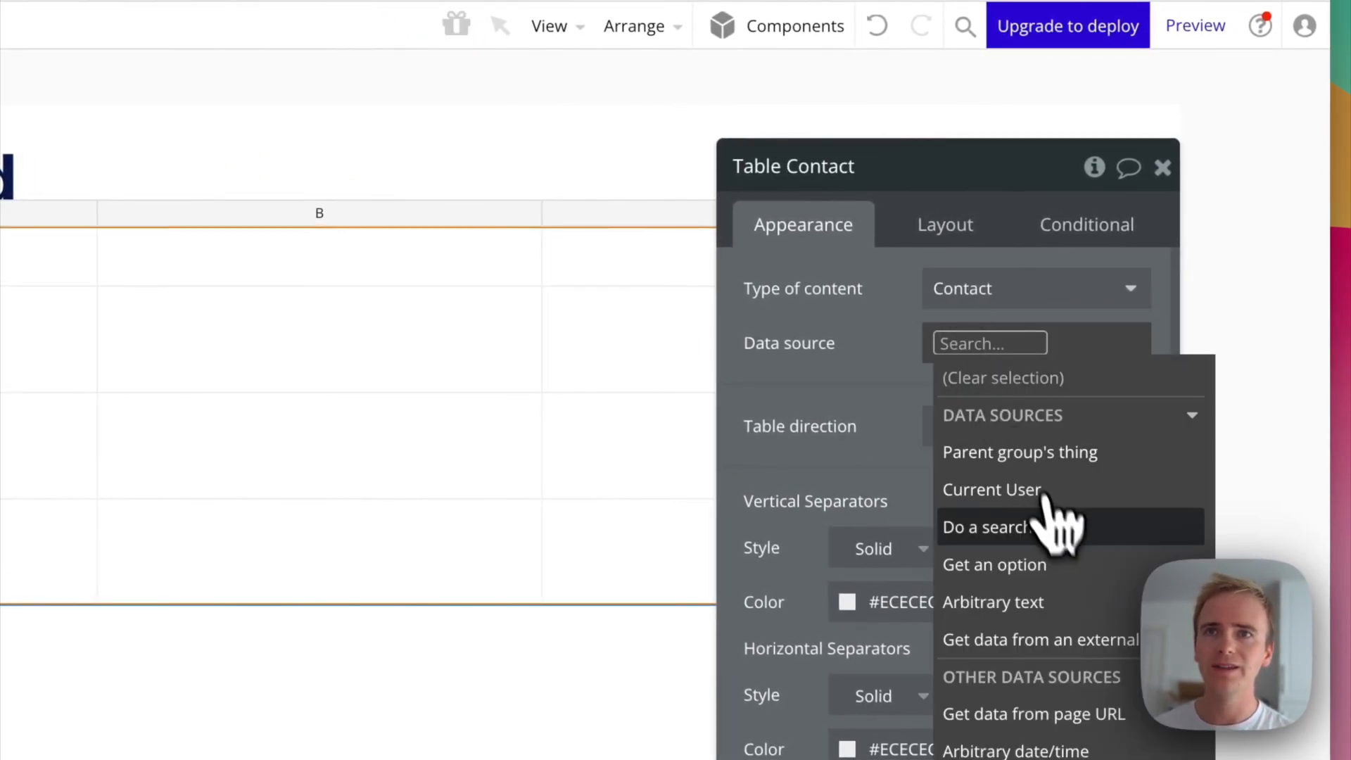
left_click(1053, 529)
left_click(542, 238)
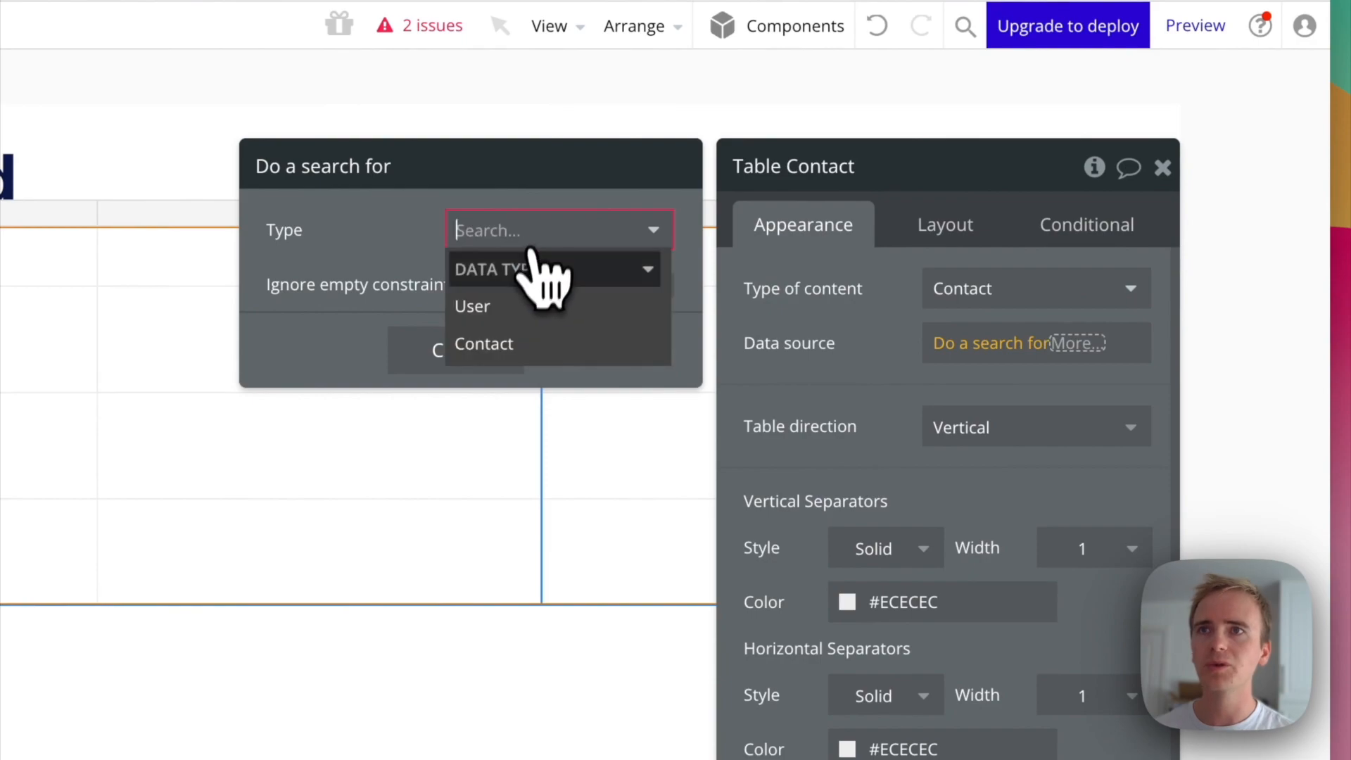
left_click(521, 352)
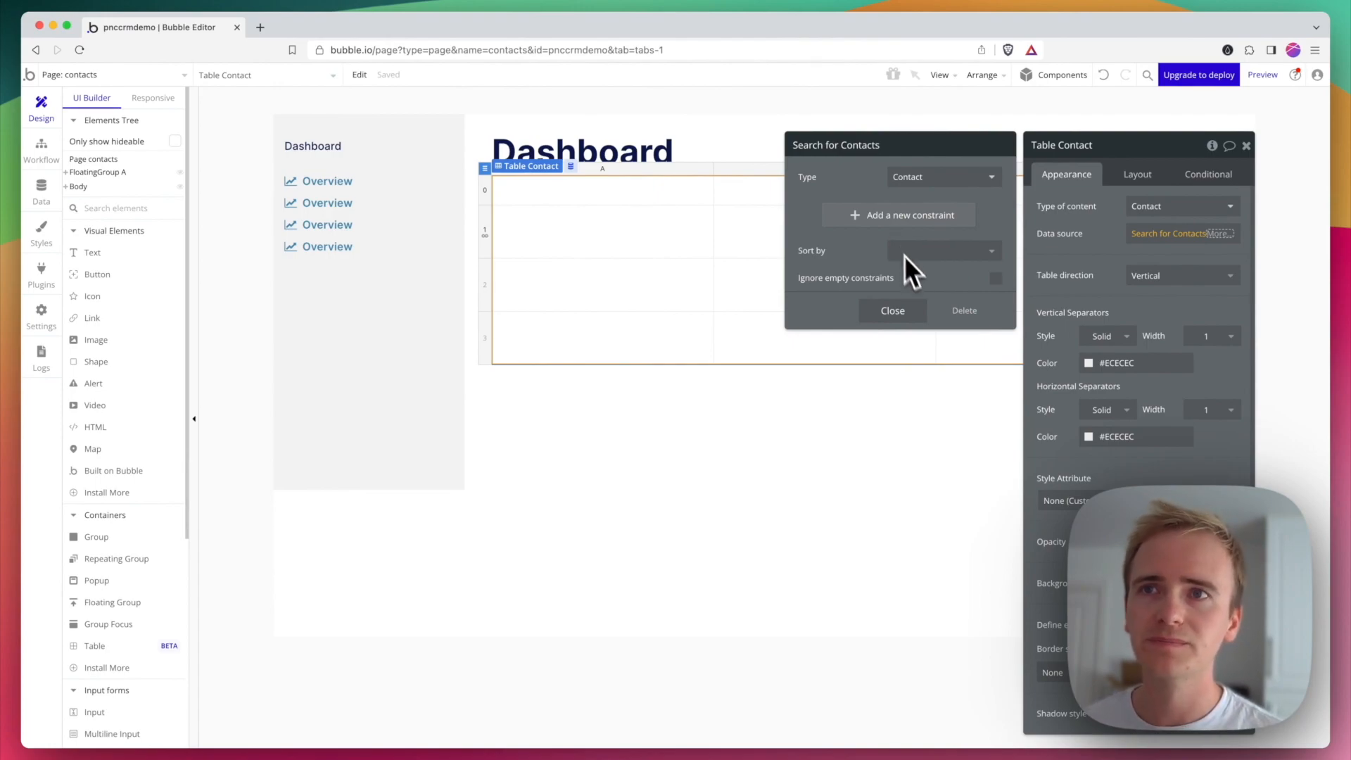
left_click(1124, 257)
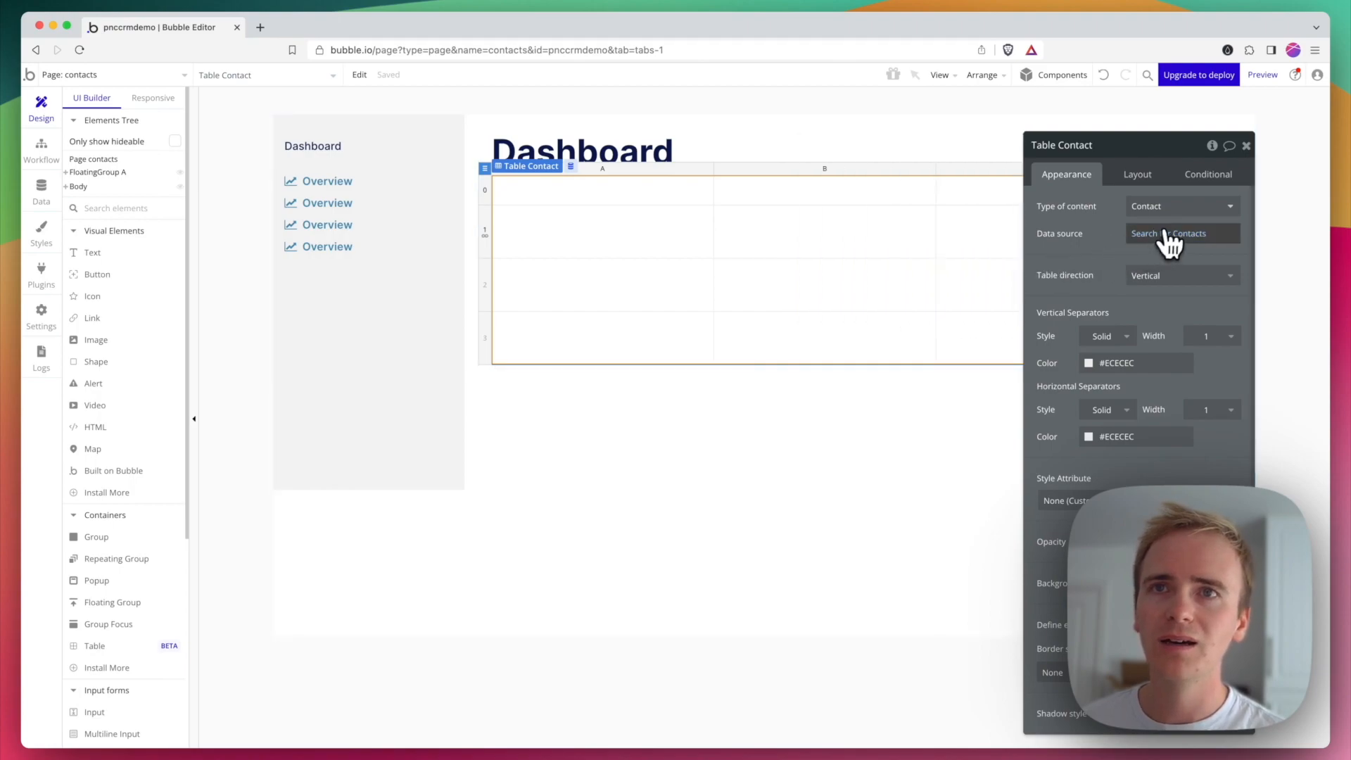
Sort the table's Contact search by Name.
left_click(1169, 239)
left_click(953, 262)
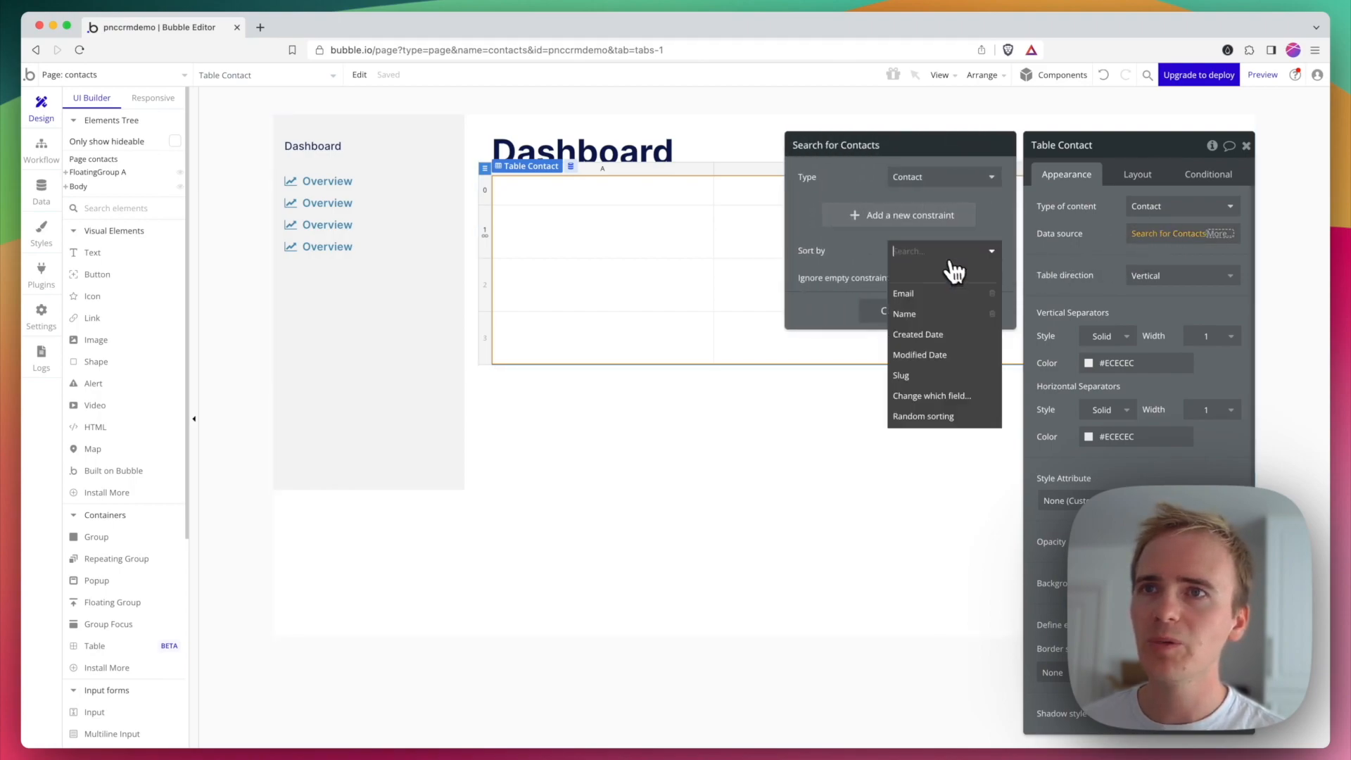
left_click(947, 316)
left_click(893, 382)
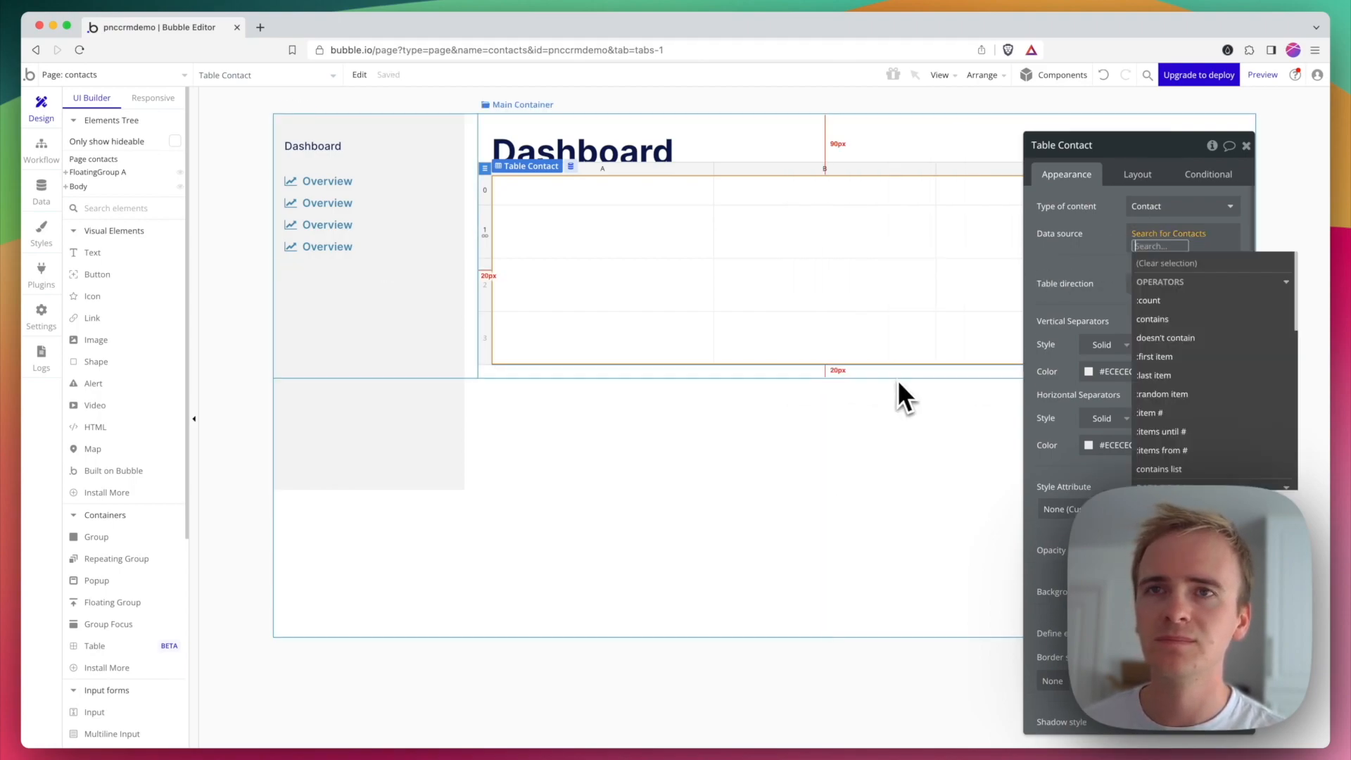
Add a text element reading "Name" to the header cell of the table's first column and apply the Heading 6 style.
left_click(594, 226)
left_click(589, 191)
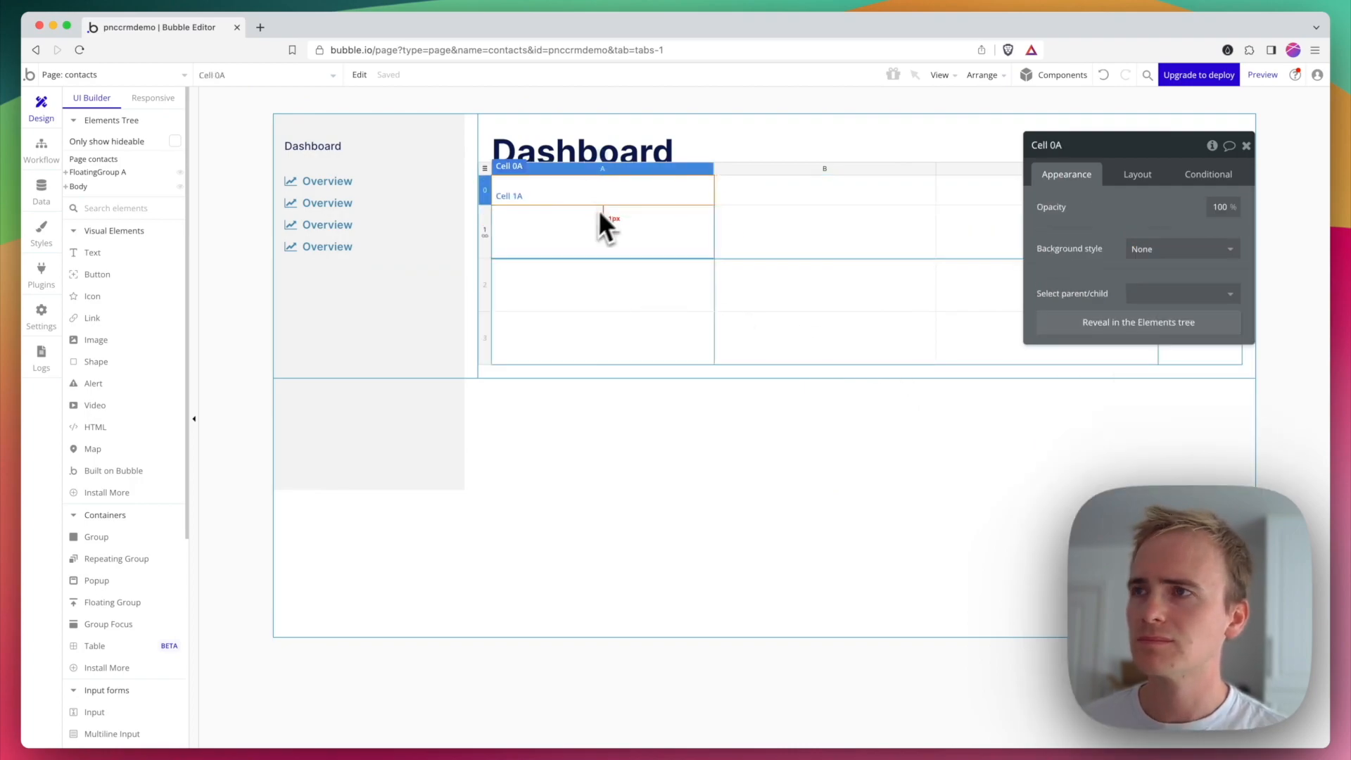
left_click(1139, 179)
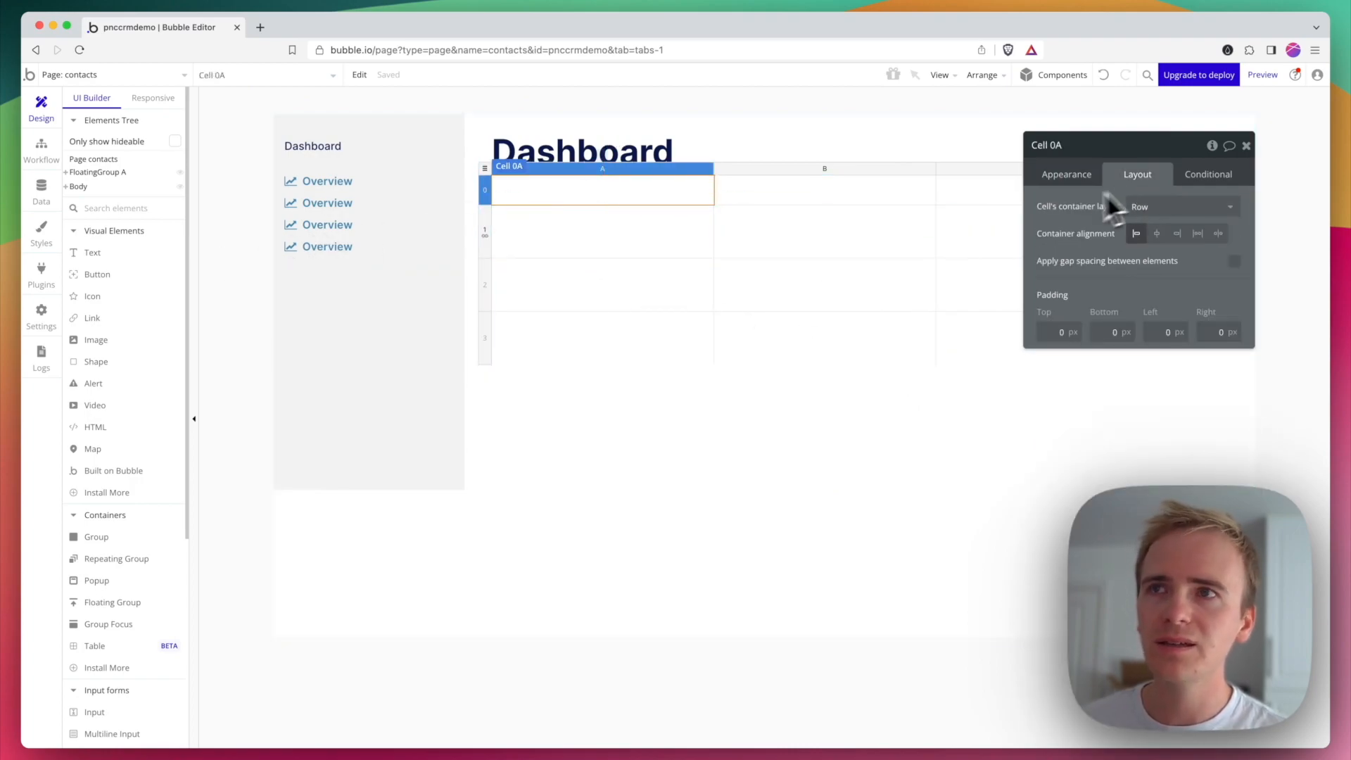
left_click_drag(134, 260, 624, 201)
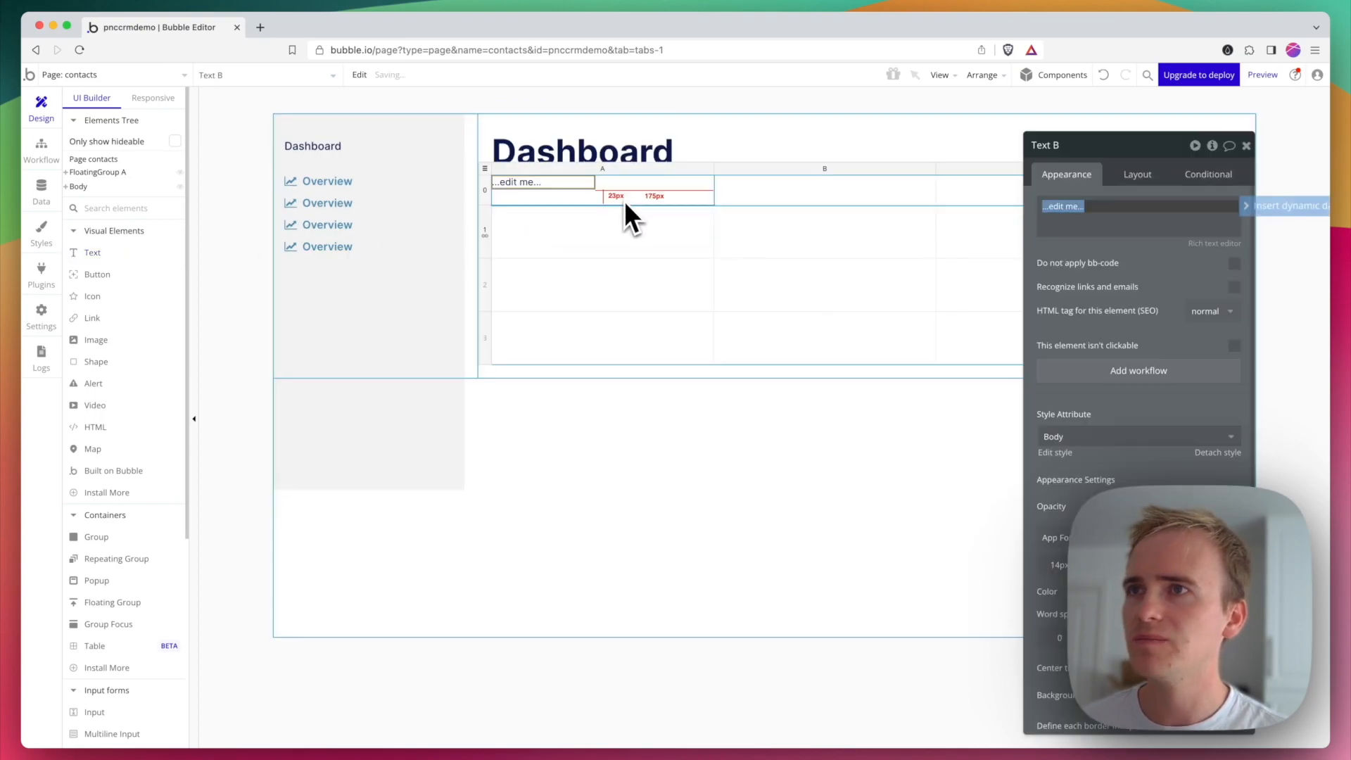
left_click(1110, 443)
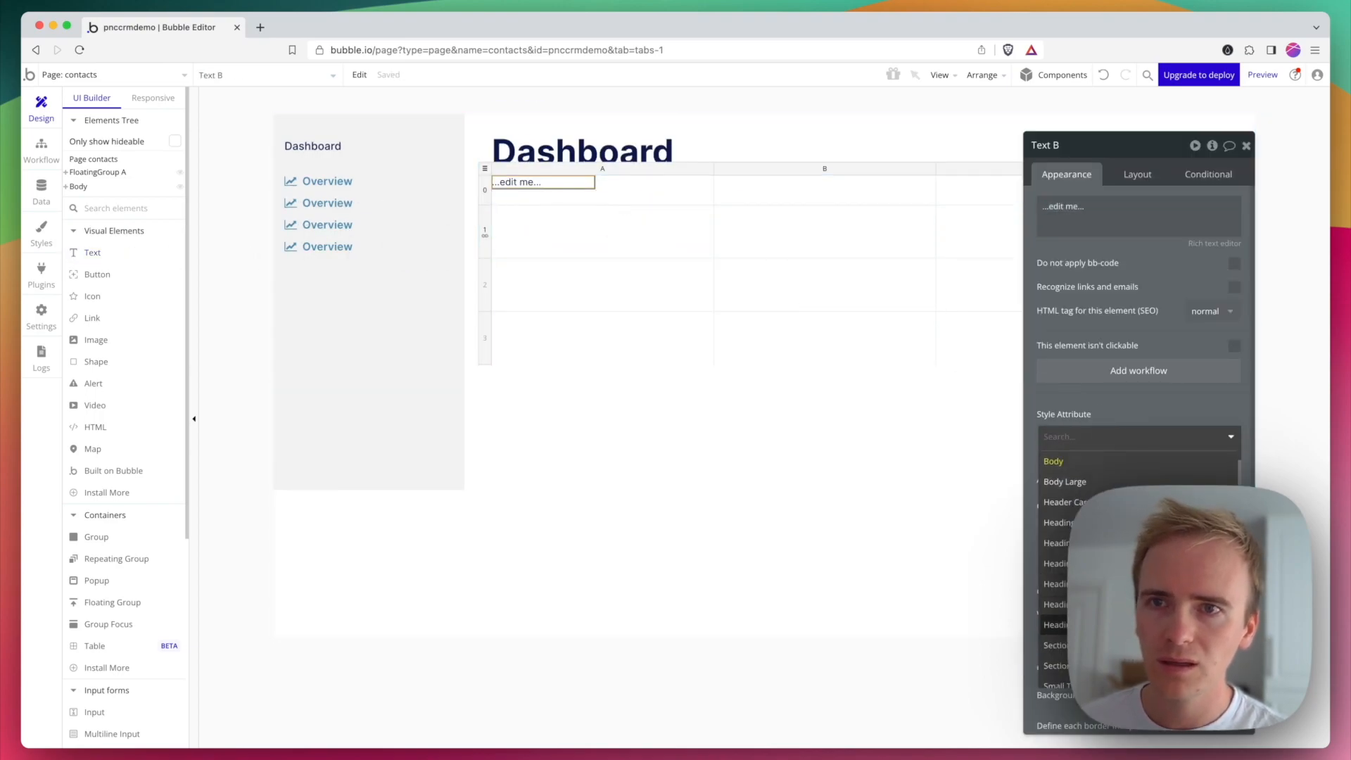
left_click(1056, 624)
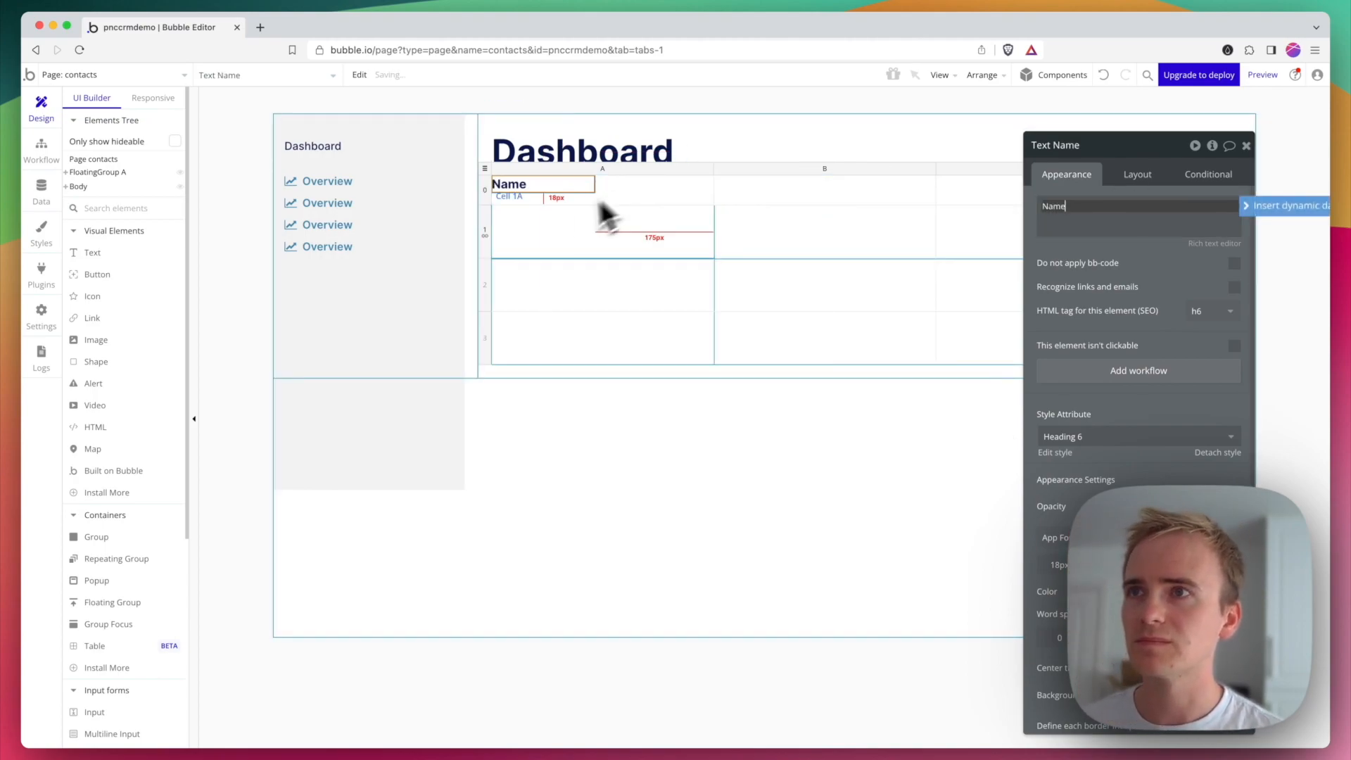
Copy the Name heading into the second column's header cell and change its text to "Email".
key("super+c")
left_click(766, 202)
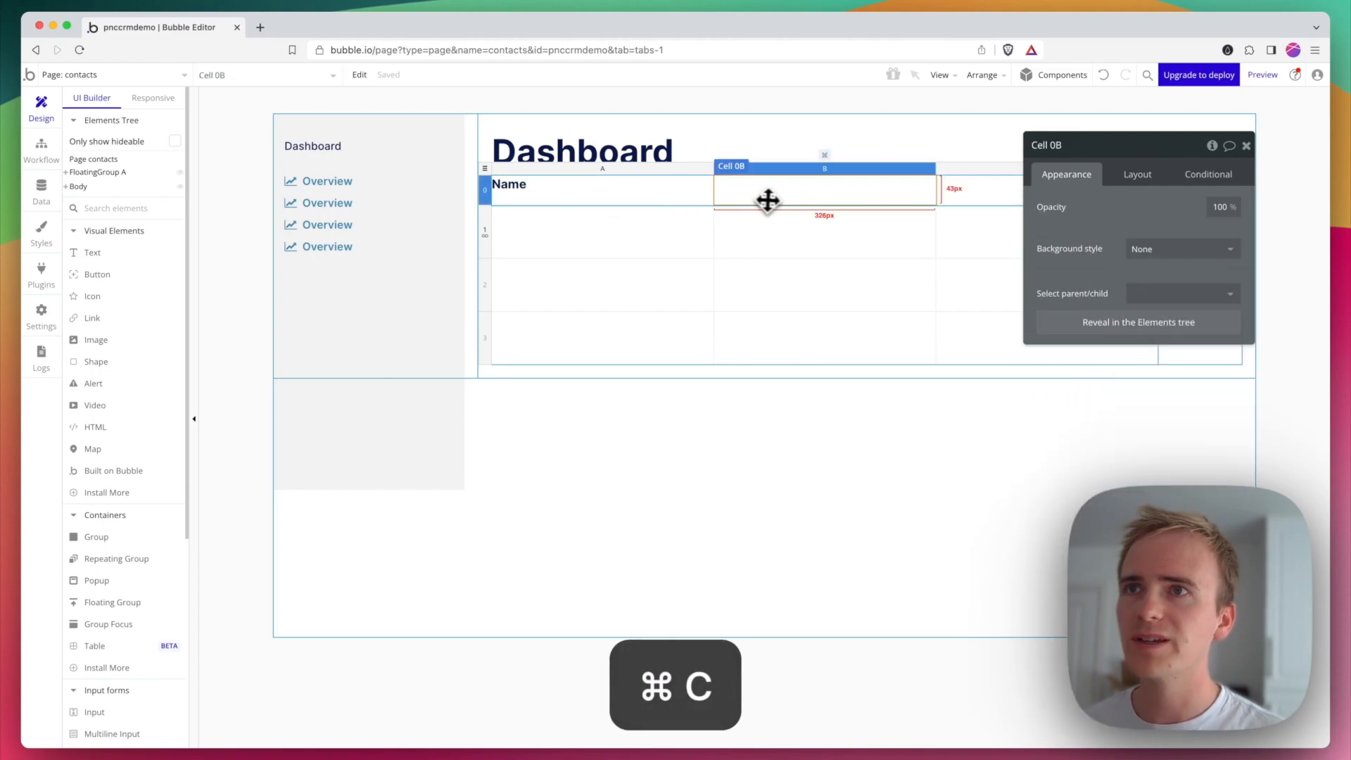
key("super+v")
left_click(1142, 211)
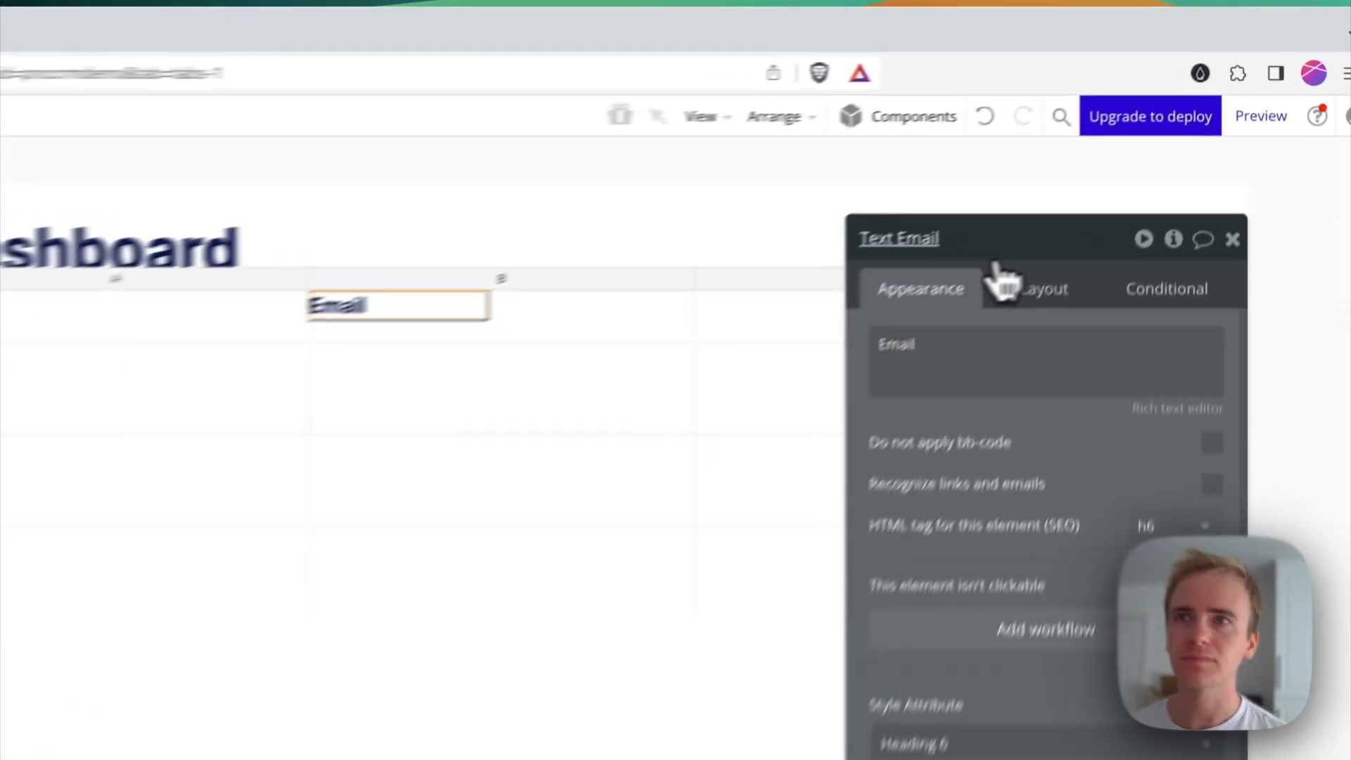
Delete column C from the contacts table, moving the property editor clear of the table.
left_click_drag(1106, 152, 895, 177)
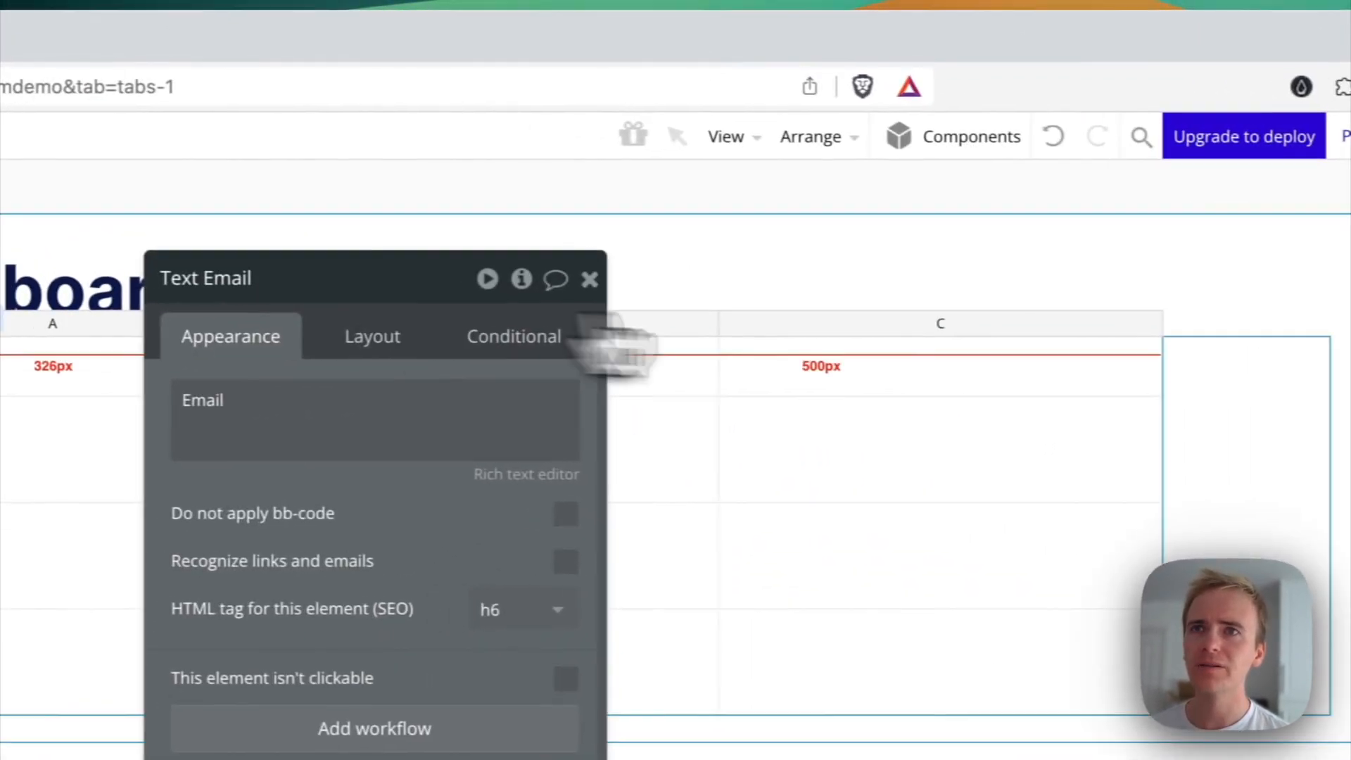
left_click(1028, 171)
left_click(963, 298)
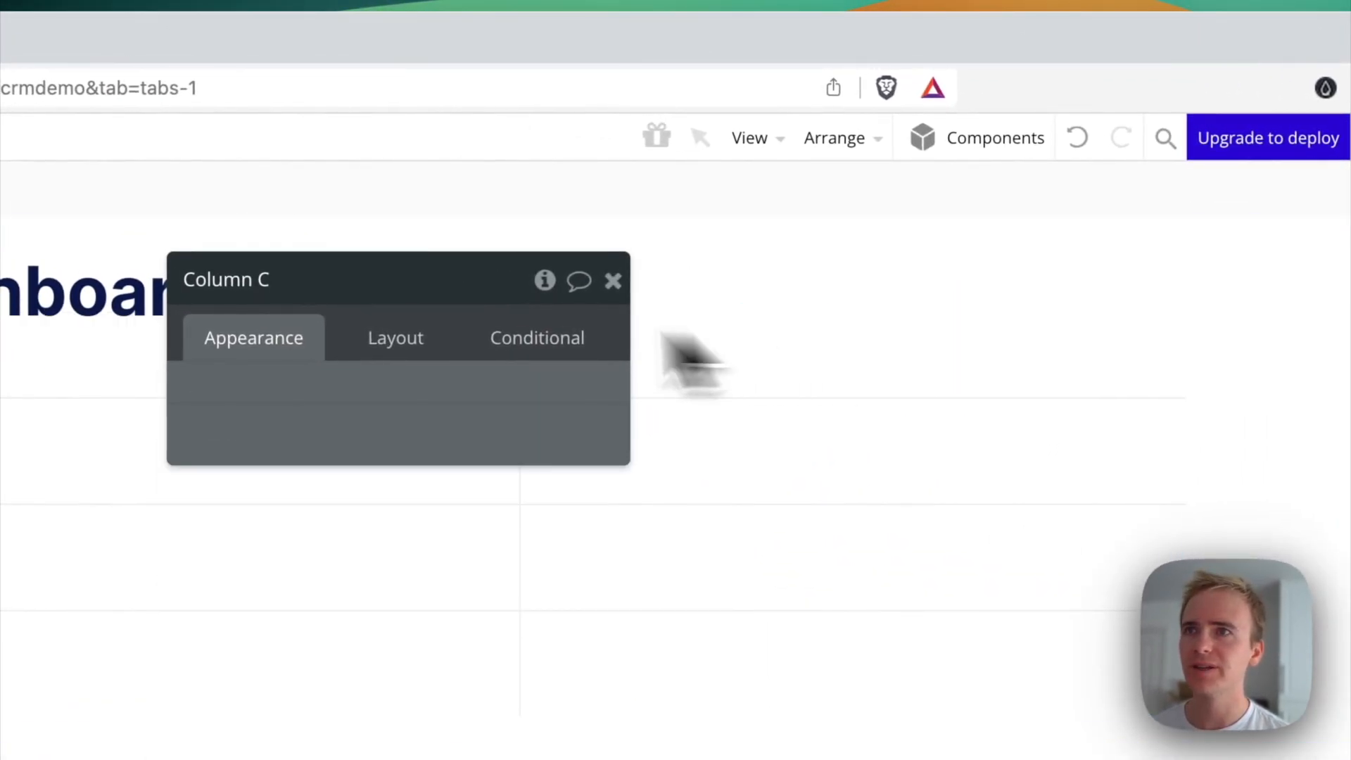
left_click_drag(352, 281, 1104, 650)
Add a text element to the cell below the Name heading and set its content to Current row's Contact's Name.
left_click(340, 446)
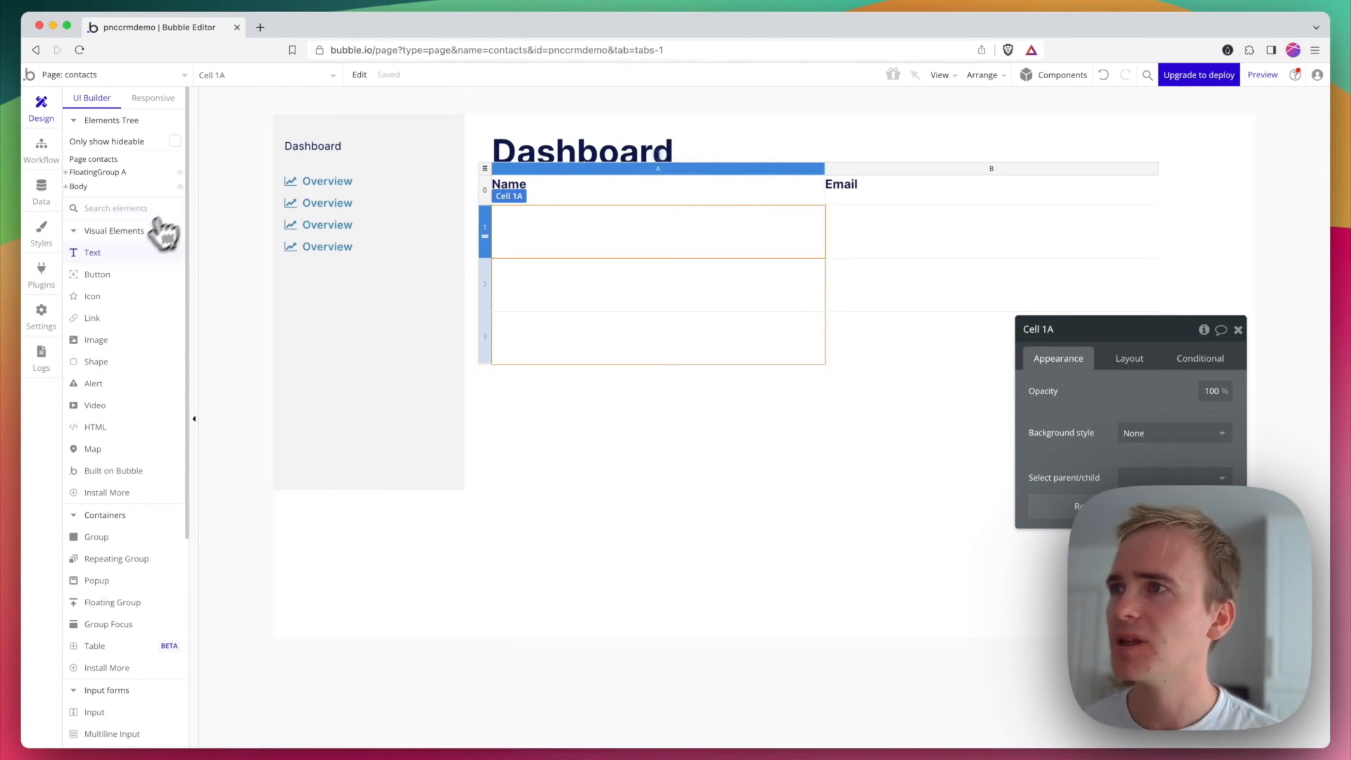
key("Escape")
left_click_drag(648, 331, 986, 384)
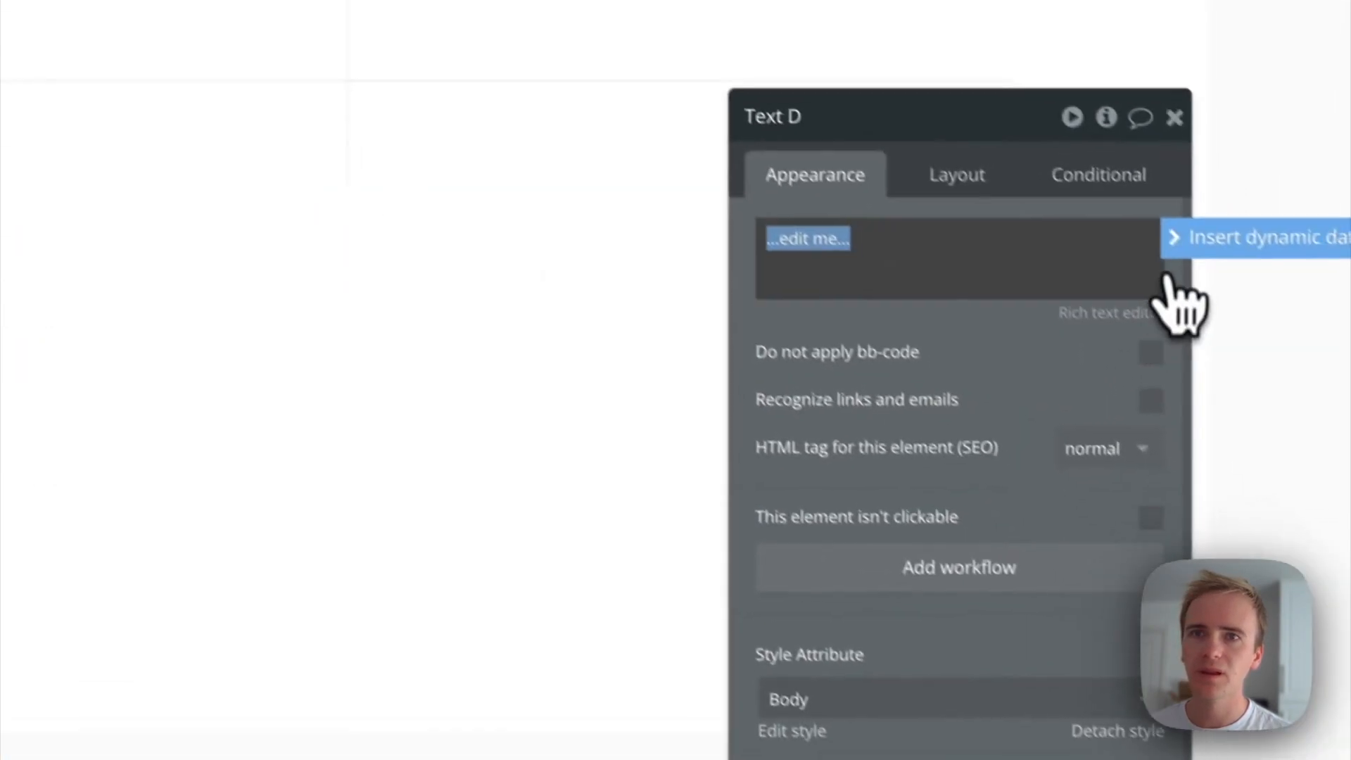
left_click(1172, 242)
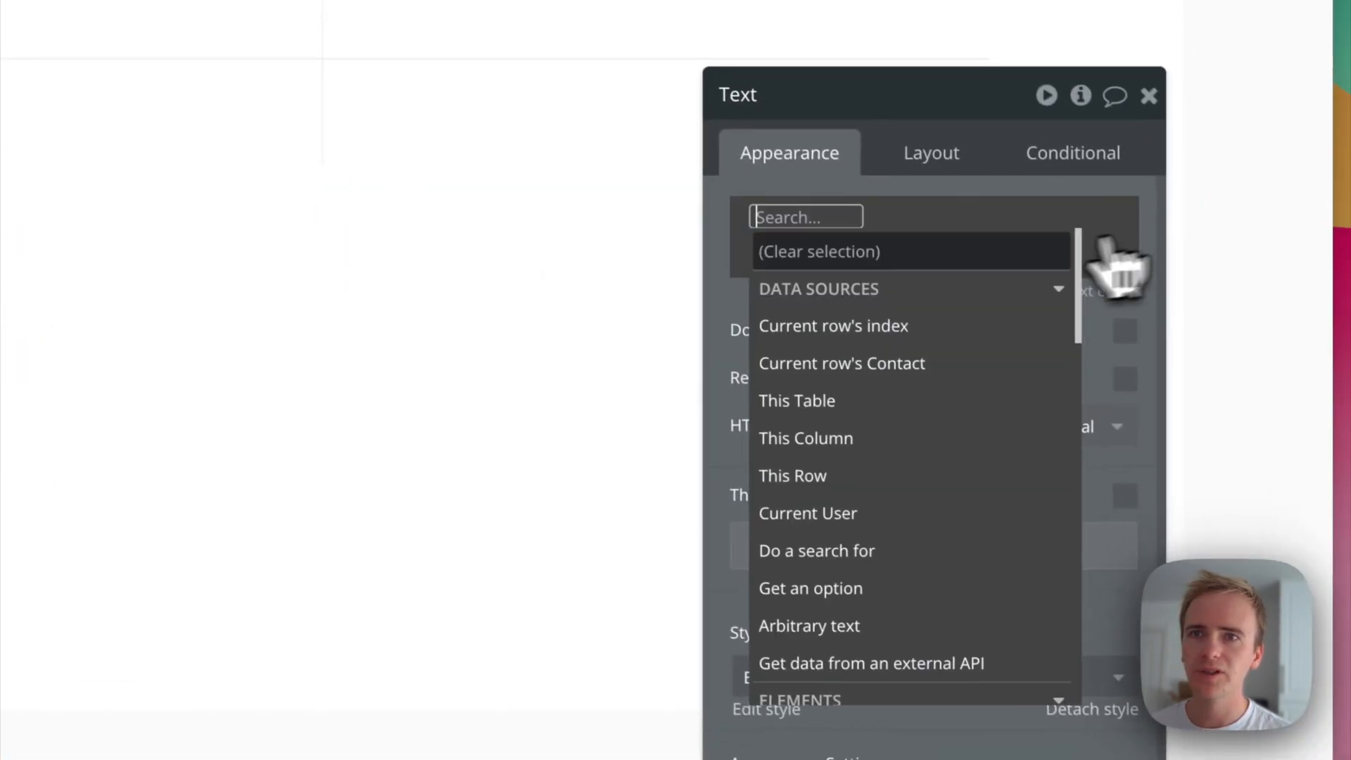
left_click(885, 365)
left_click(1031, 431)
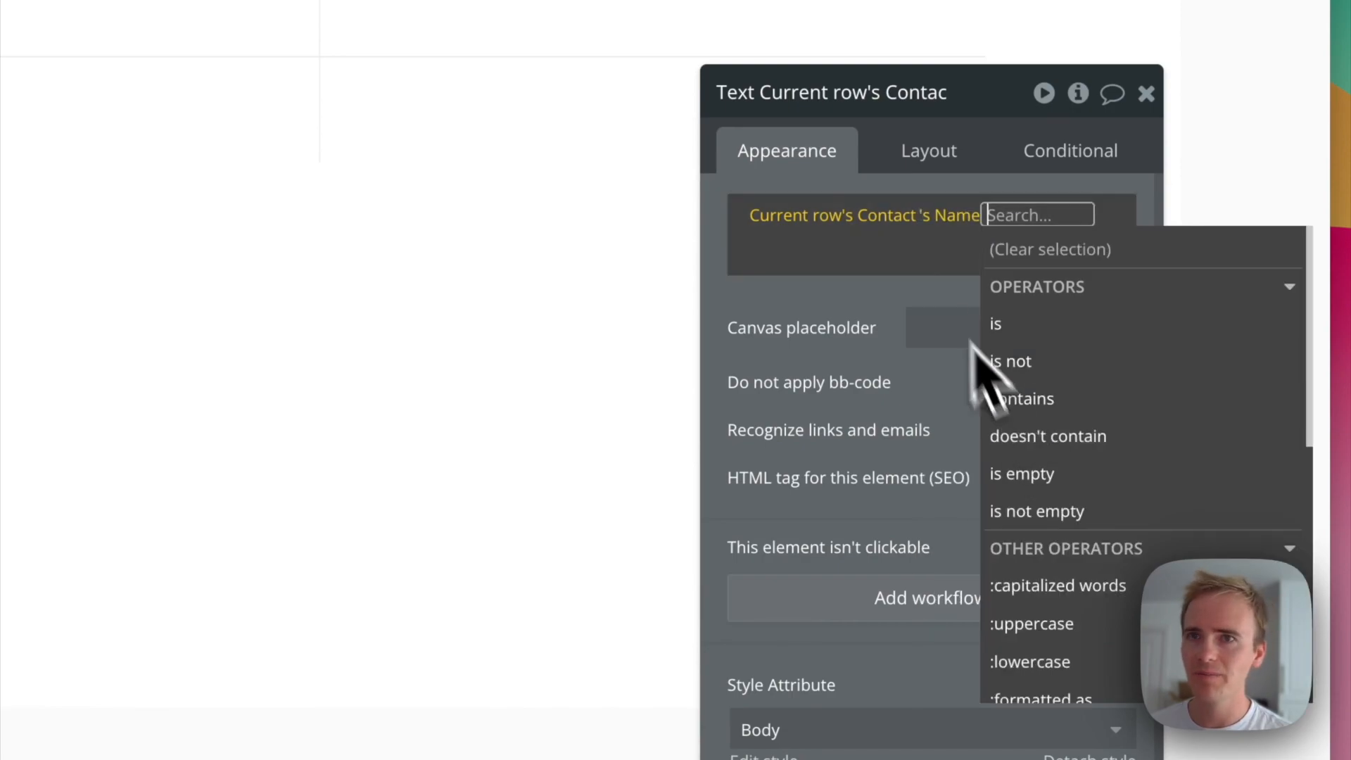
Set the width of the contact name text to 100%.
left_click(926, 151)
left_click(870, 535)
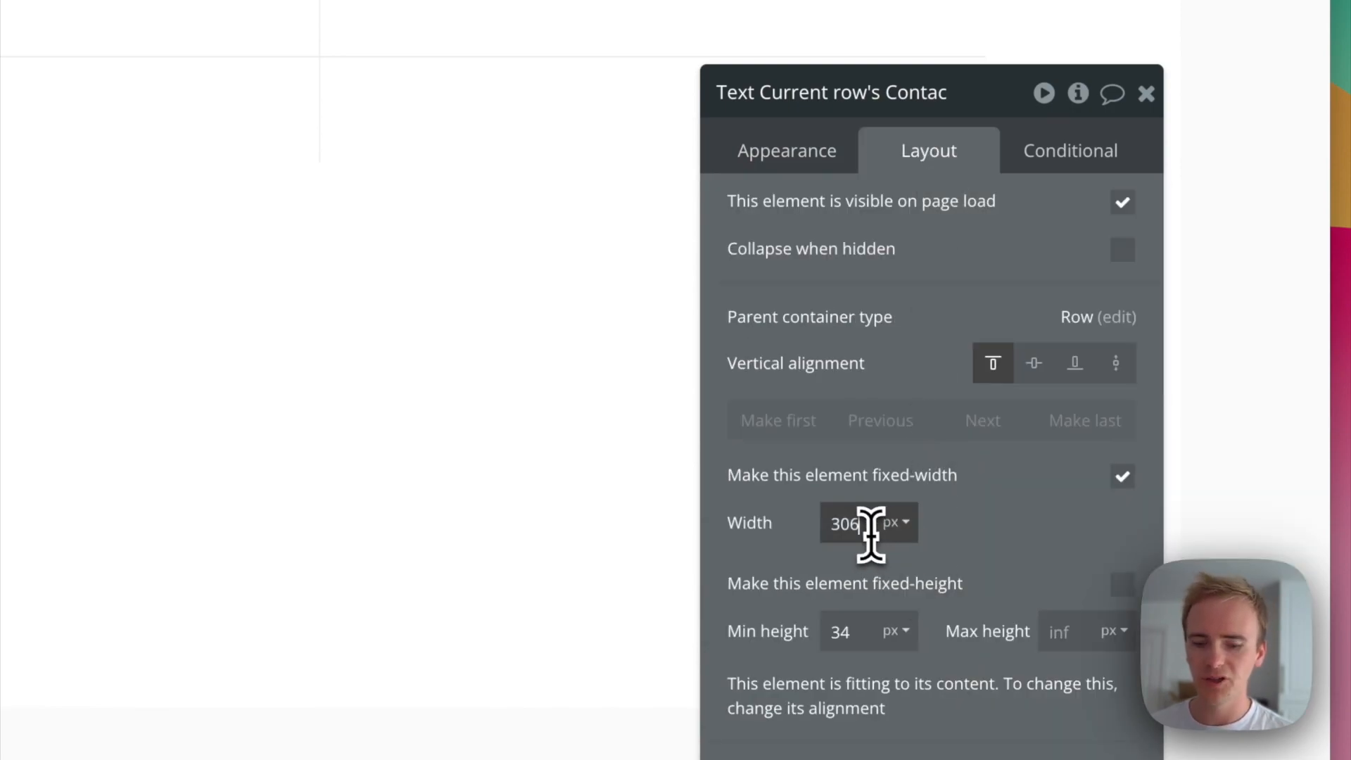
type("100")
left_click(903, 522)
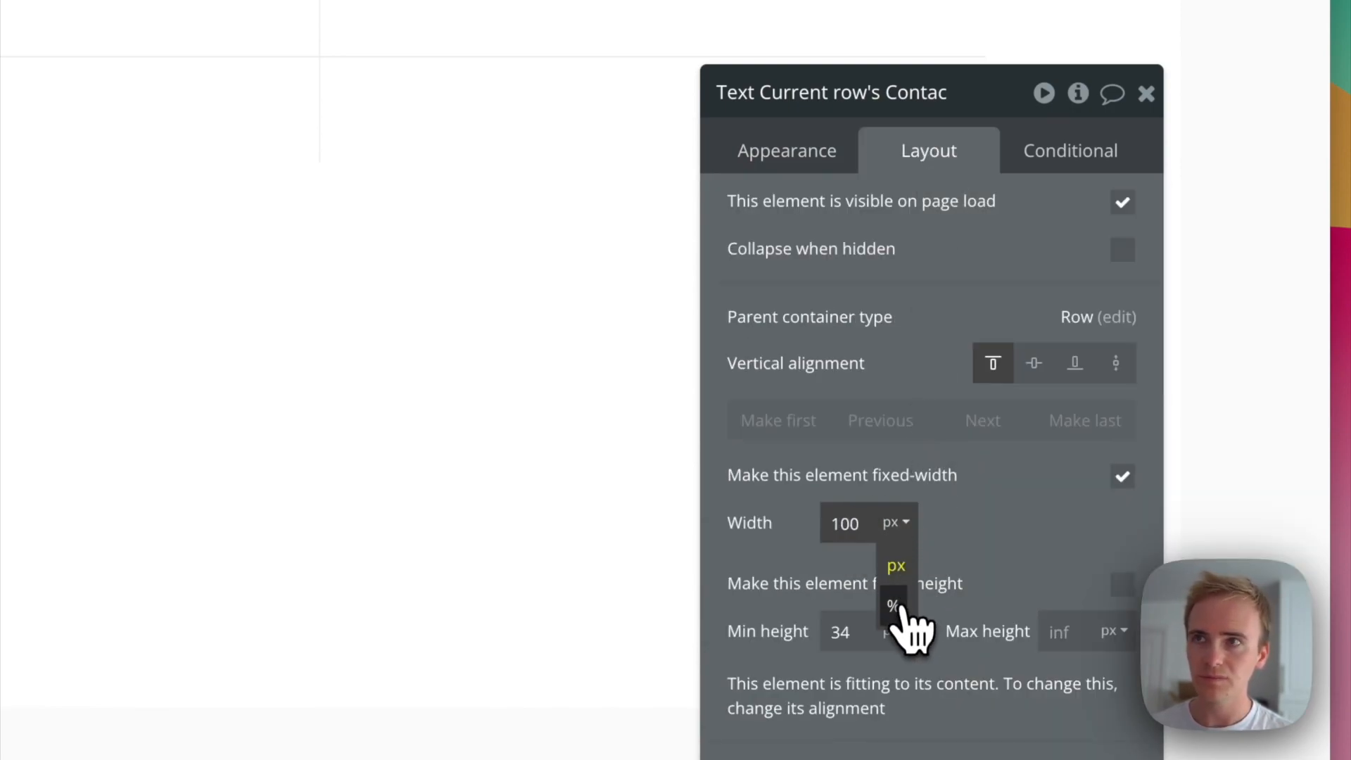
left_click(898, 607)
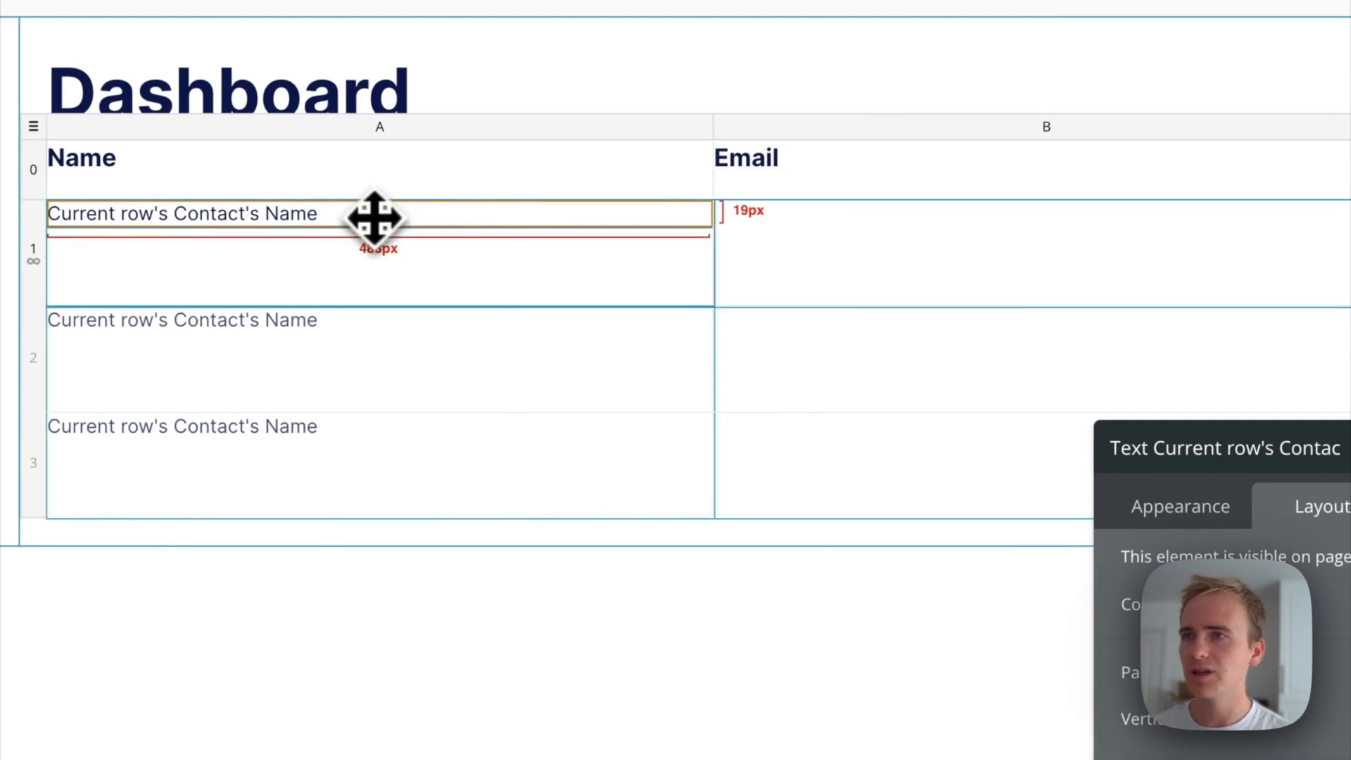
Copy the contact name text into the cell below the Email heading and change its content to Current row's Contact's Email.
key("super+c")
left_click(799, 265)
key("super+v")
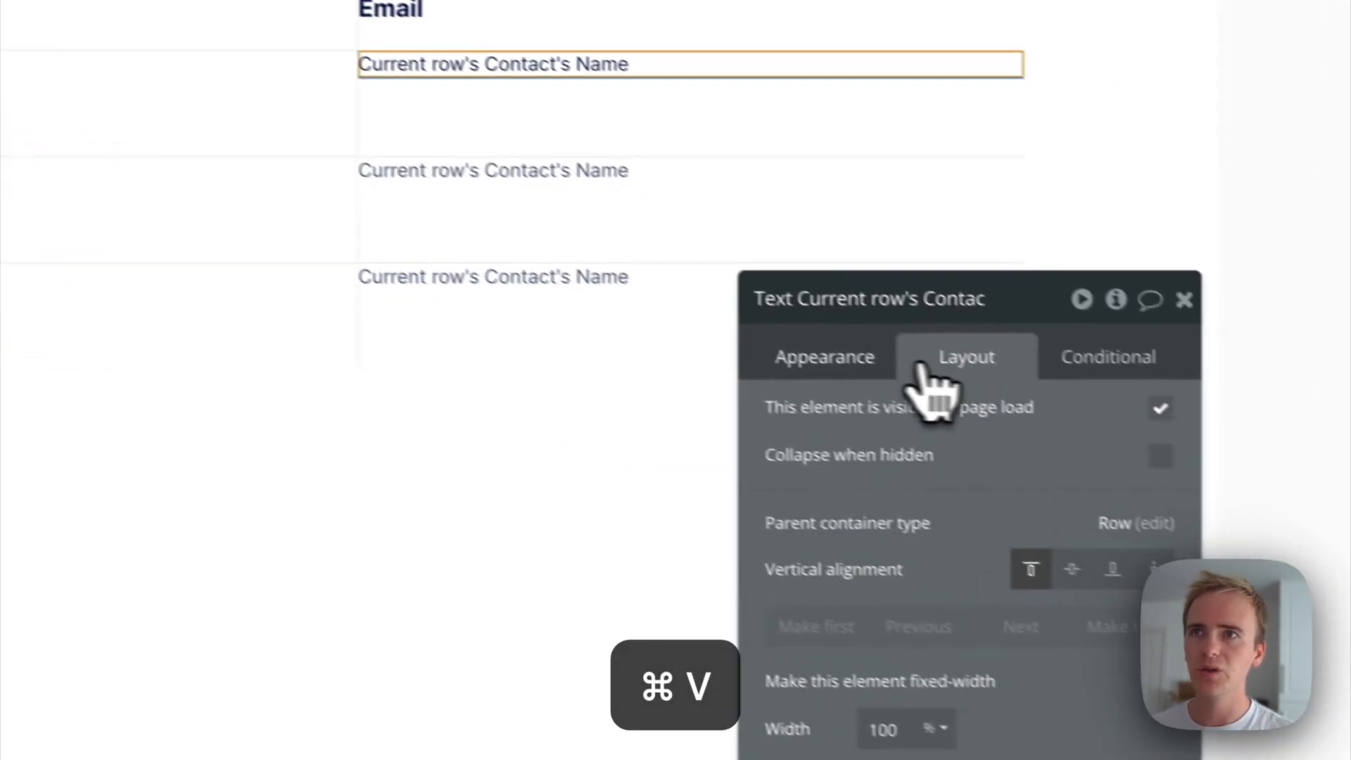
left_click(1148, 496)
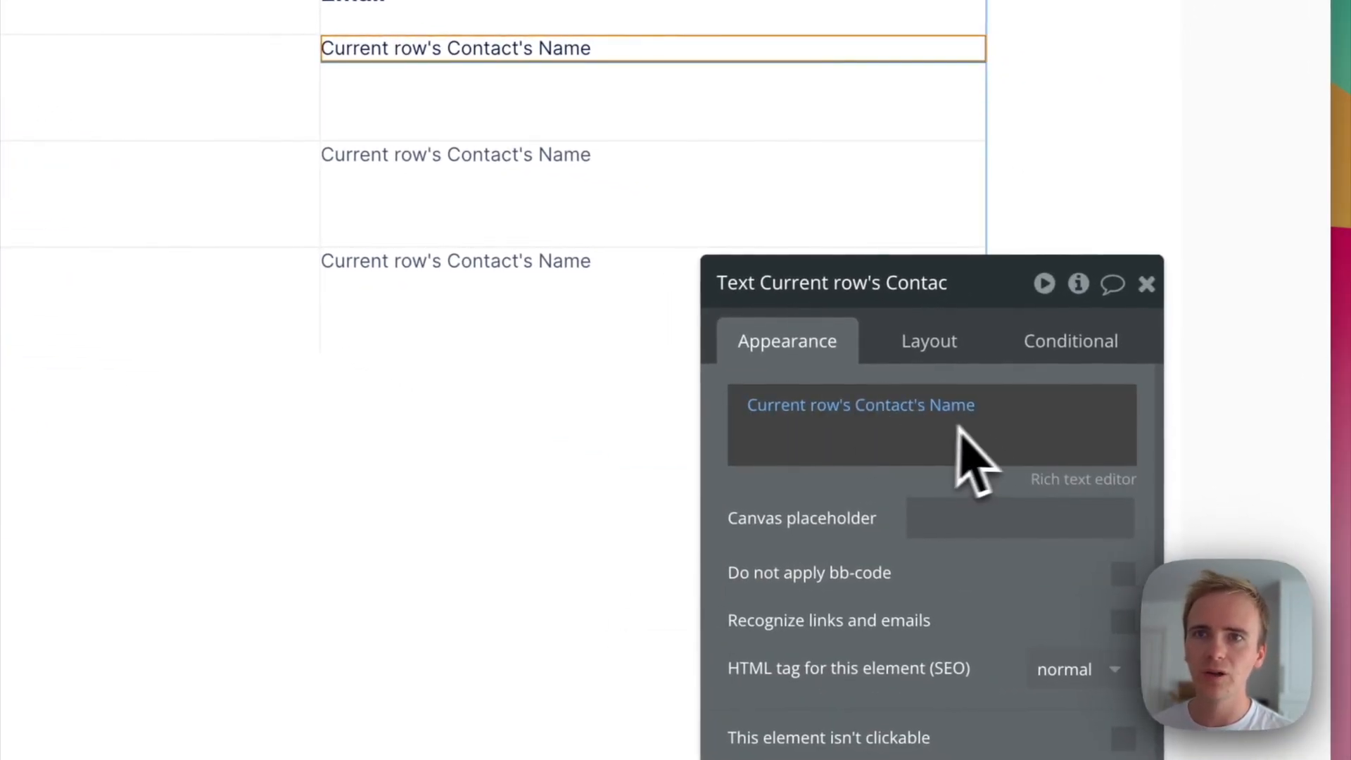
left_click(1270, 547)
left_click(957, 626)
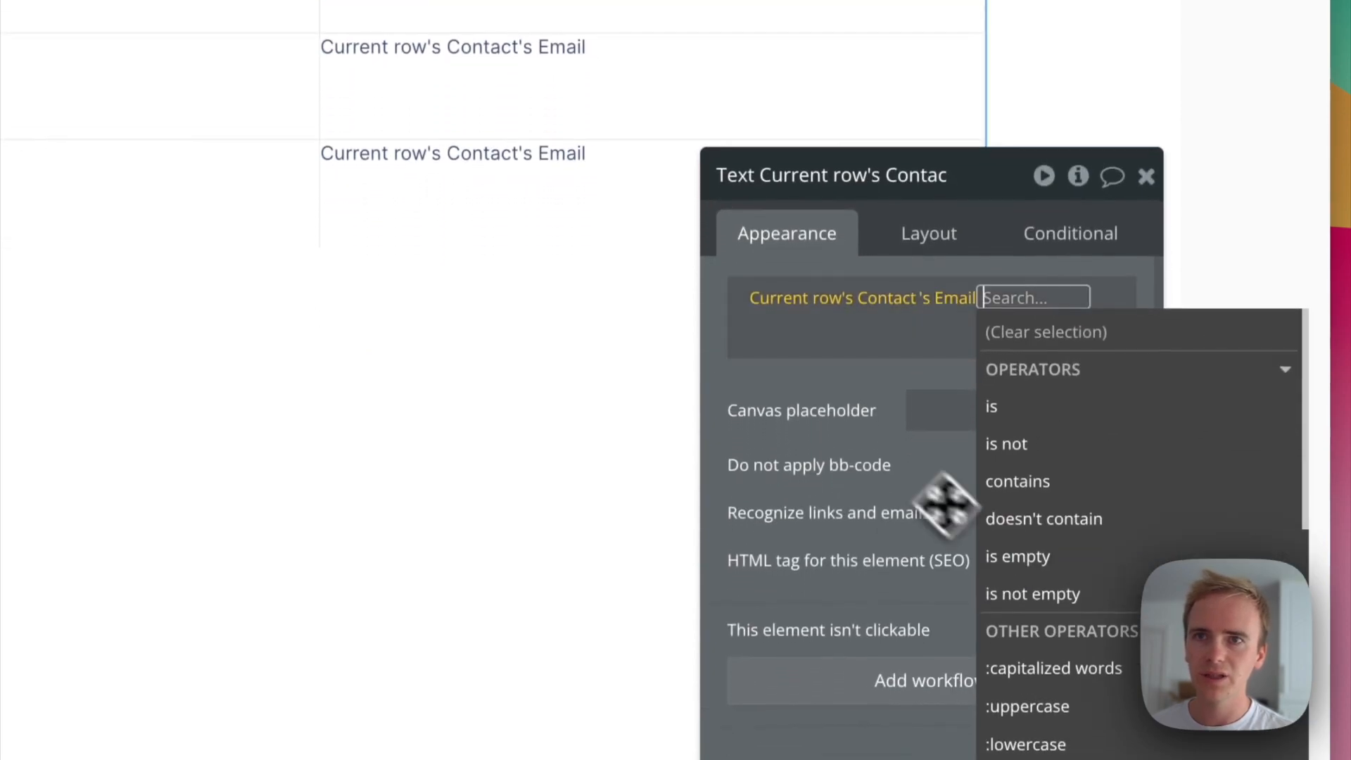
left_click(812, 375)
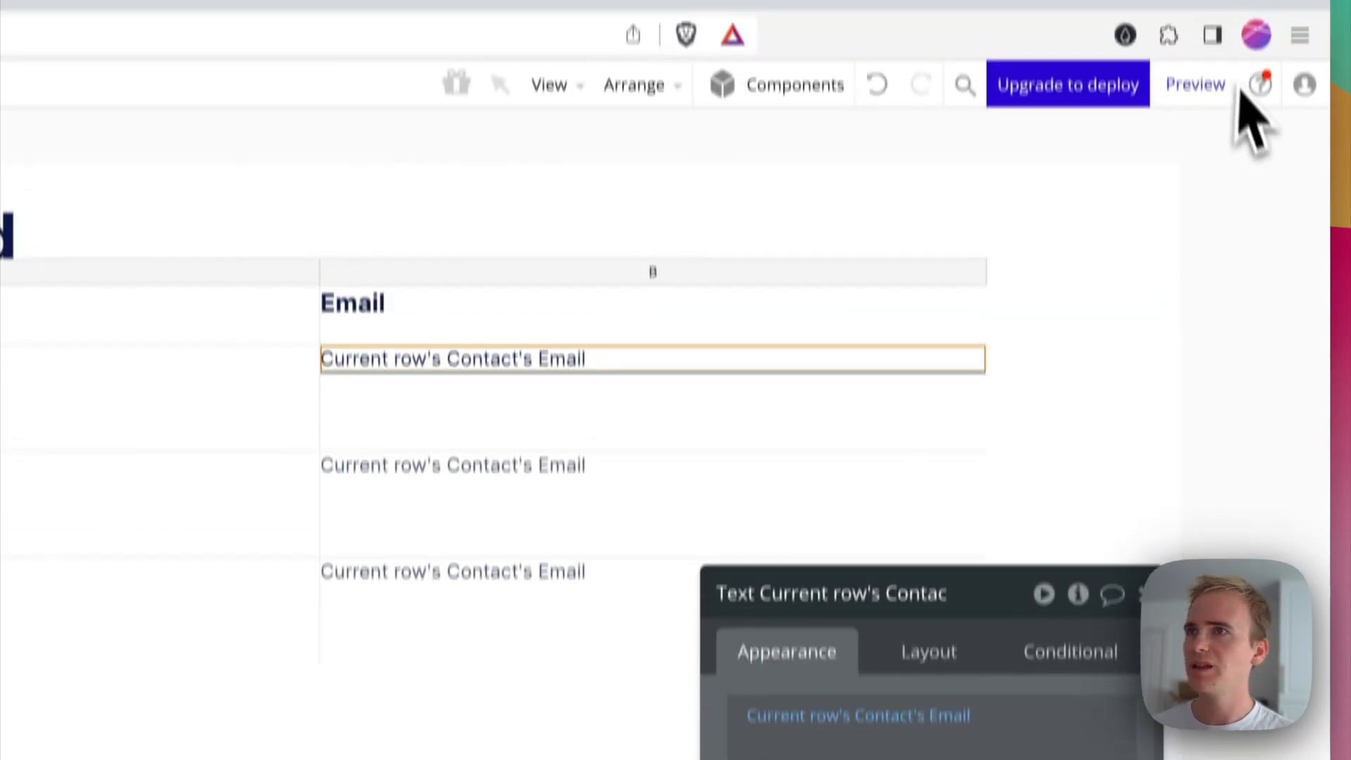
Preview the contacts page in the browser, then return to the editor.
left_click(1197, 130)
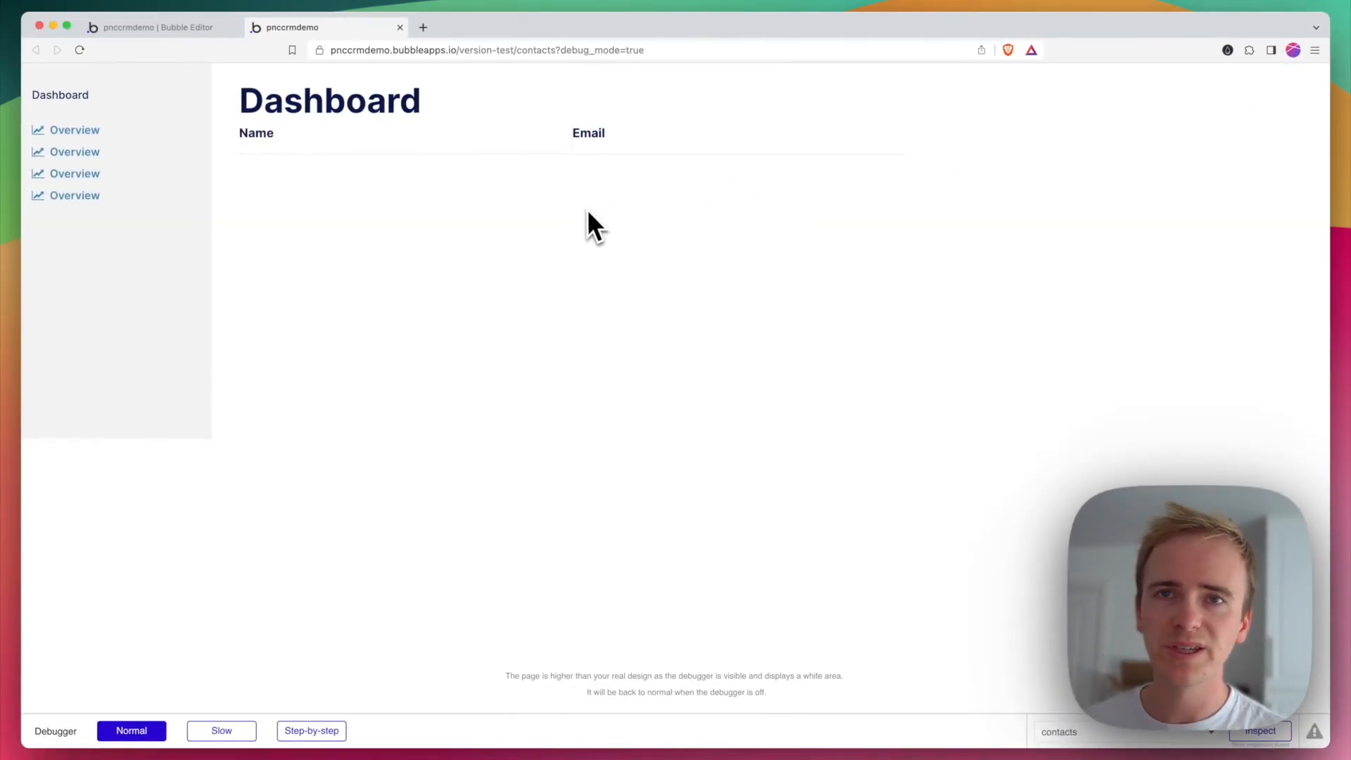
left_click(226, 32)
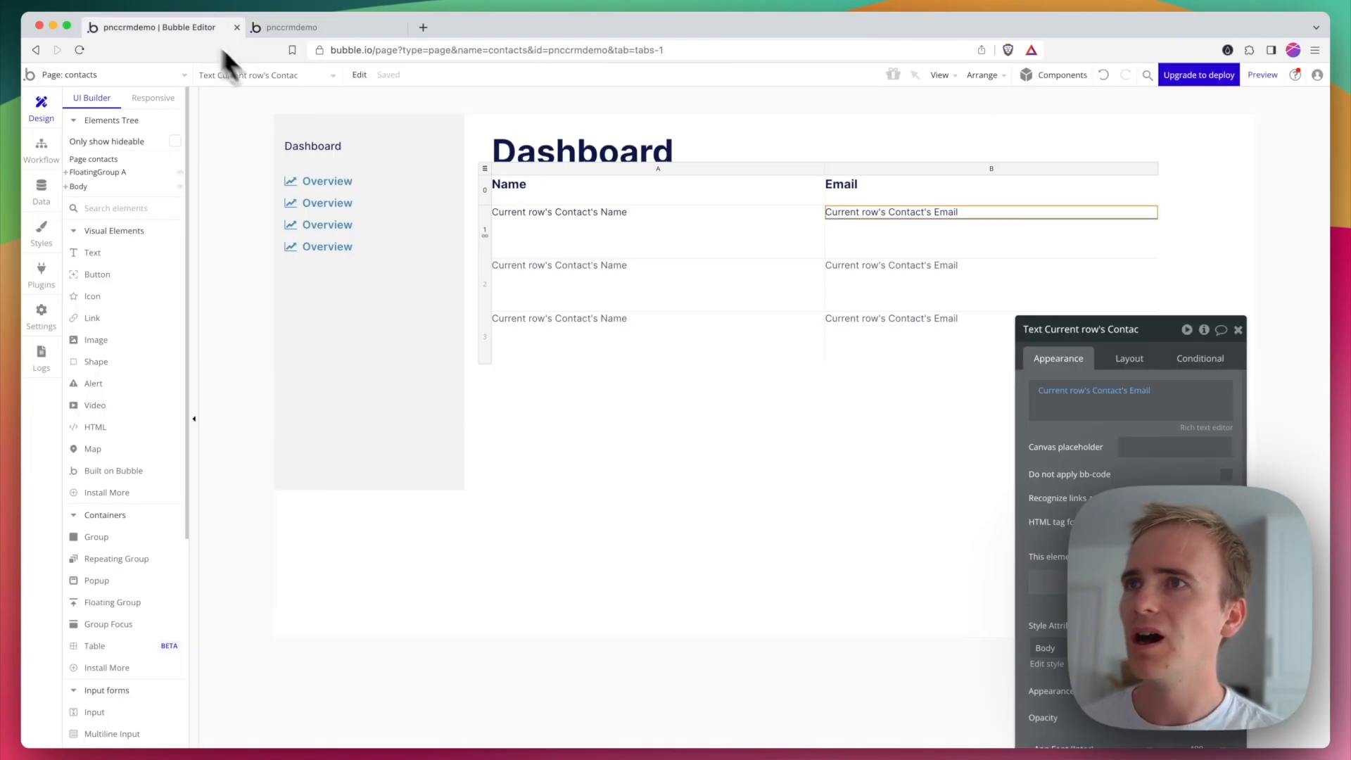
Set the top and left padding of the Name and Email header cells to 12 px.
left_click(665, 190)
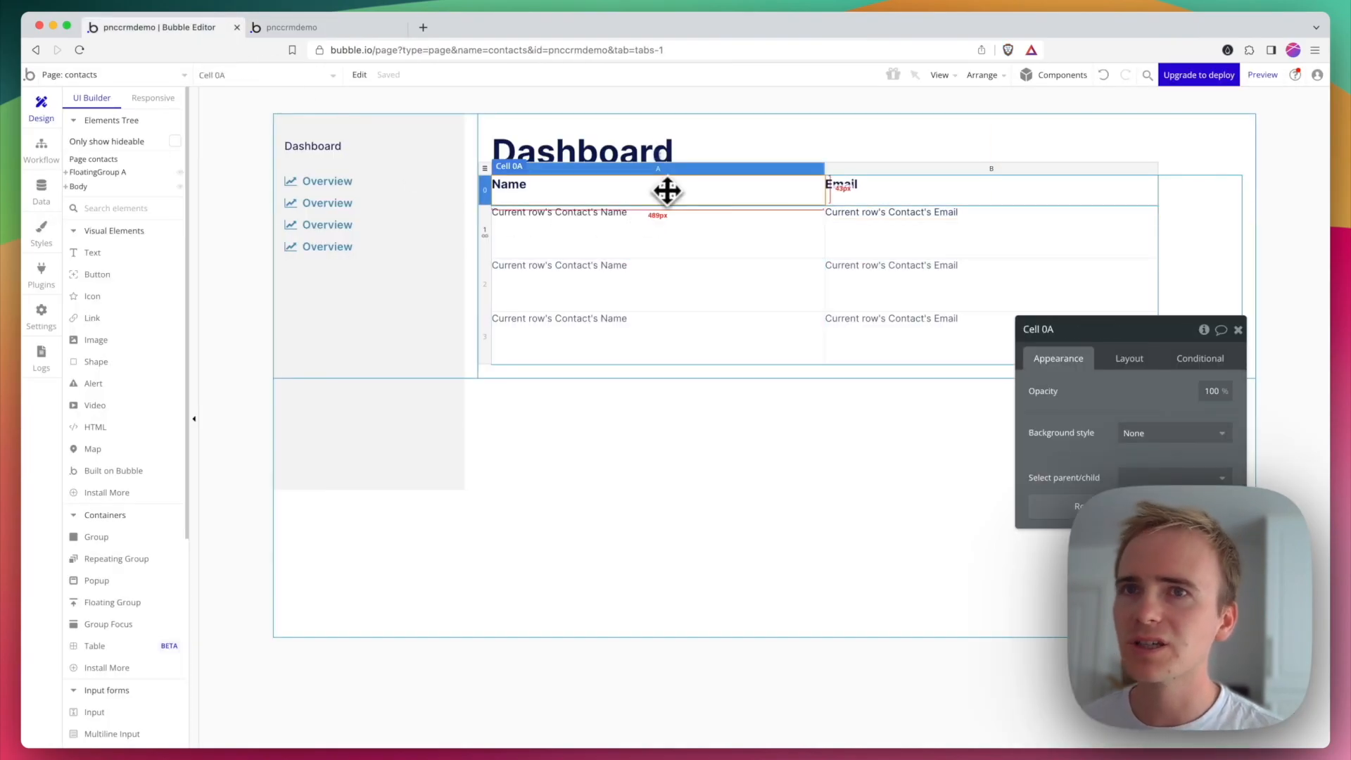
left_click(1130, 359)
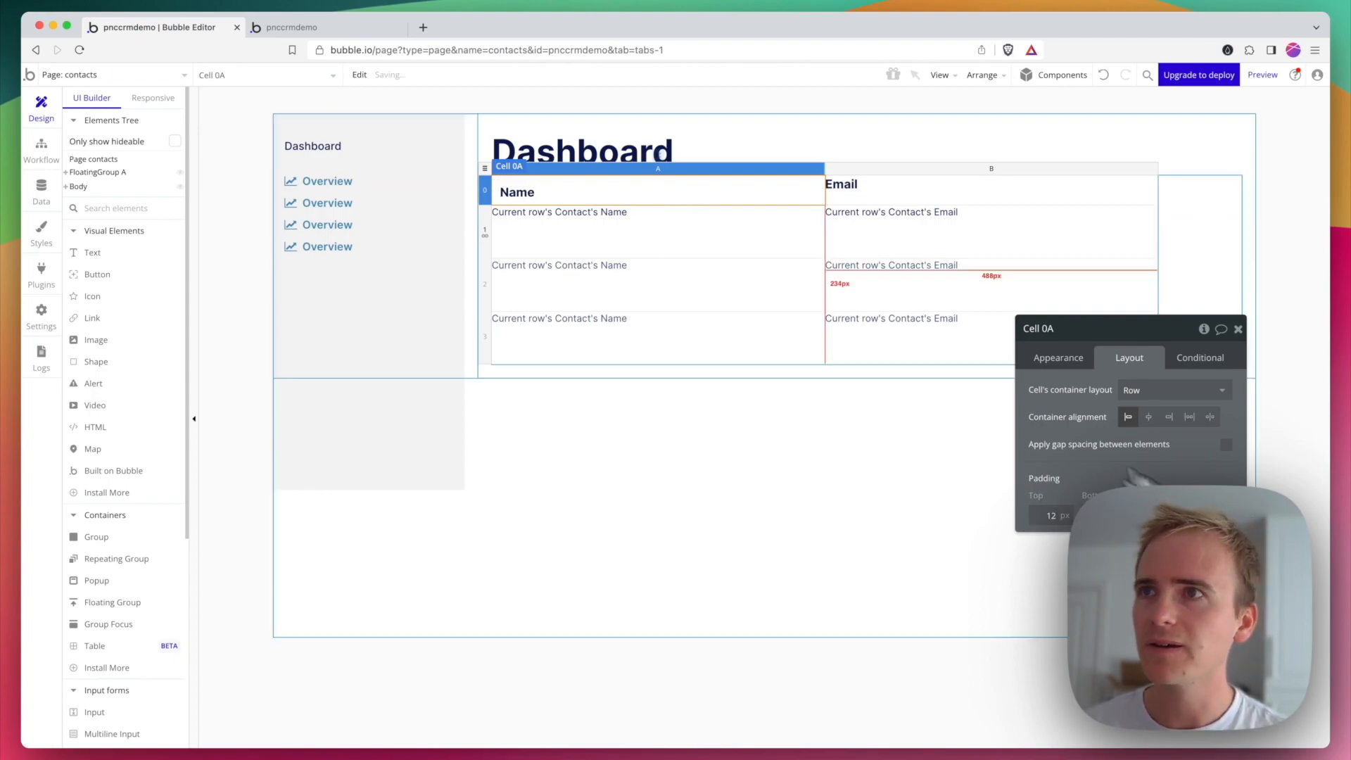
left_click(962, 190)
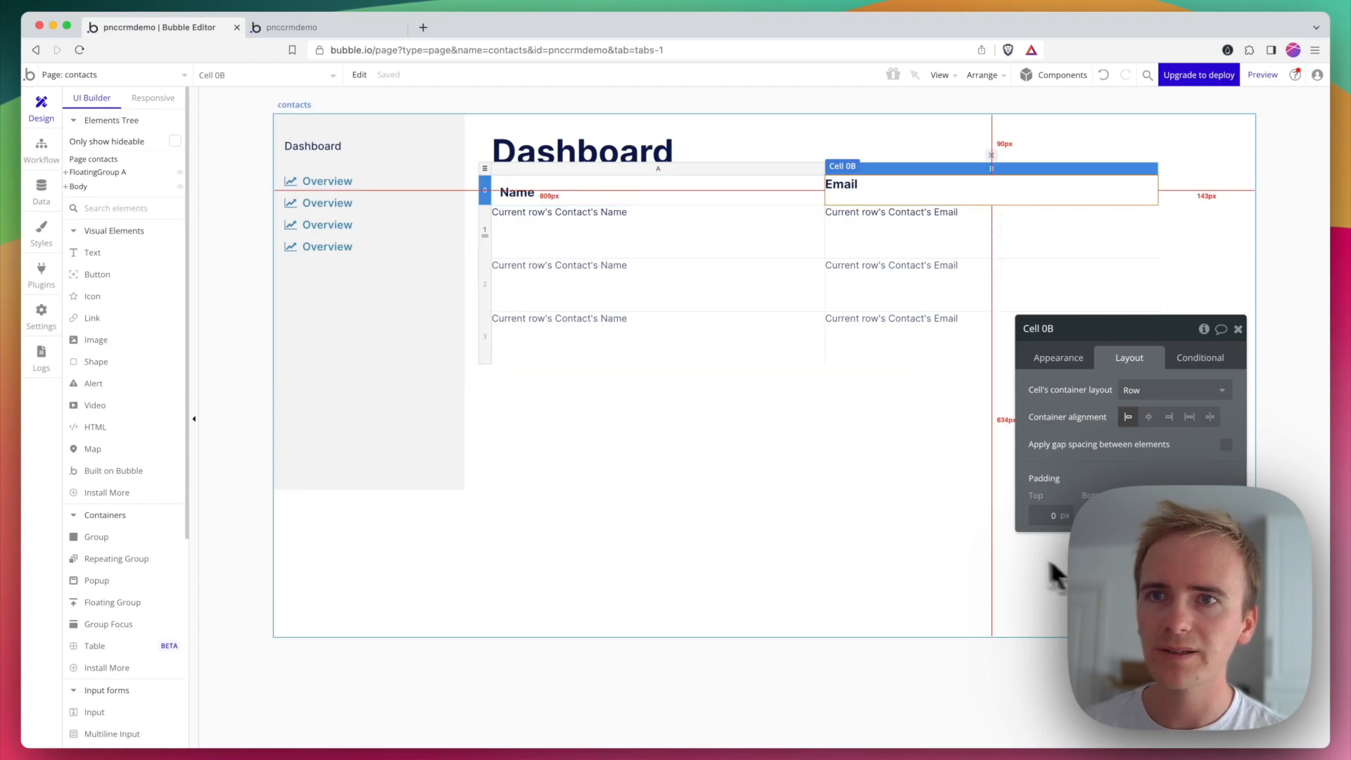
left_click(1032, 511)
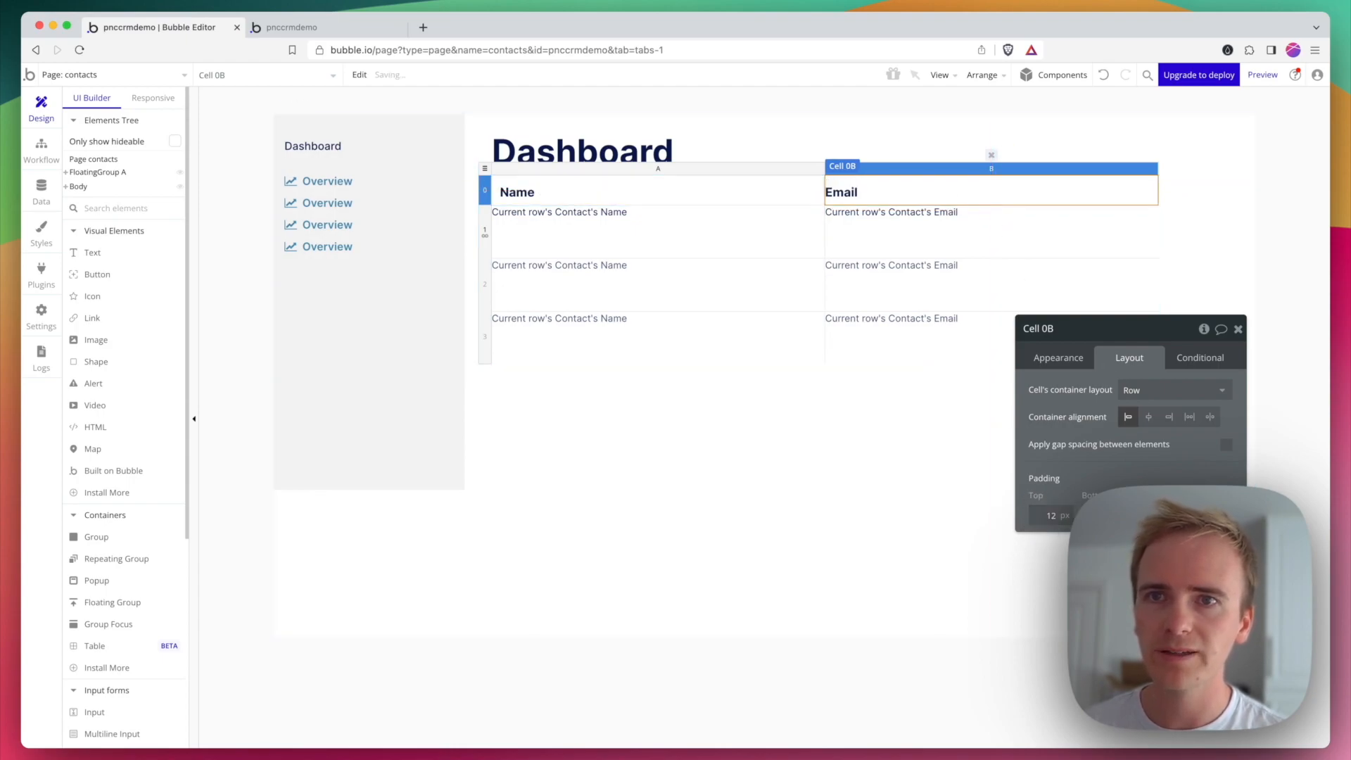
Set the top and left padding of the contact name and contact email cells to 12 px.
left_click(740, 243)
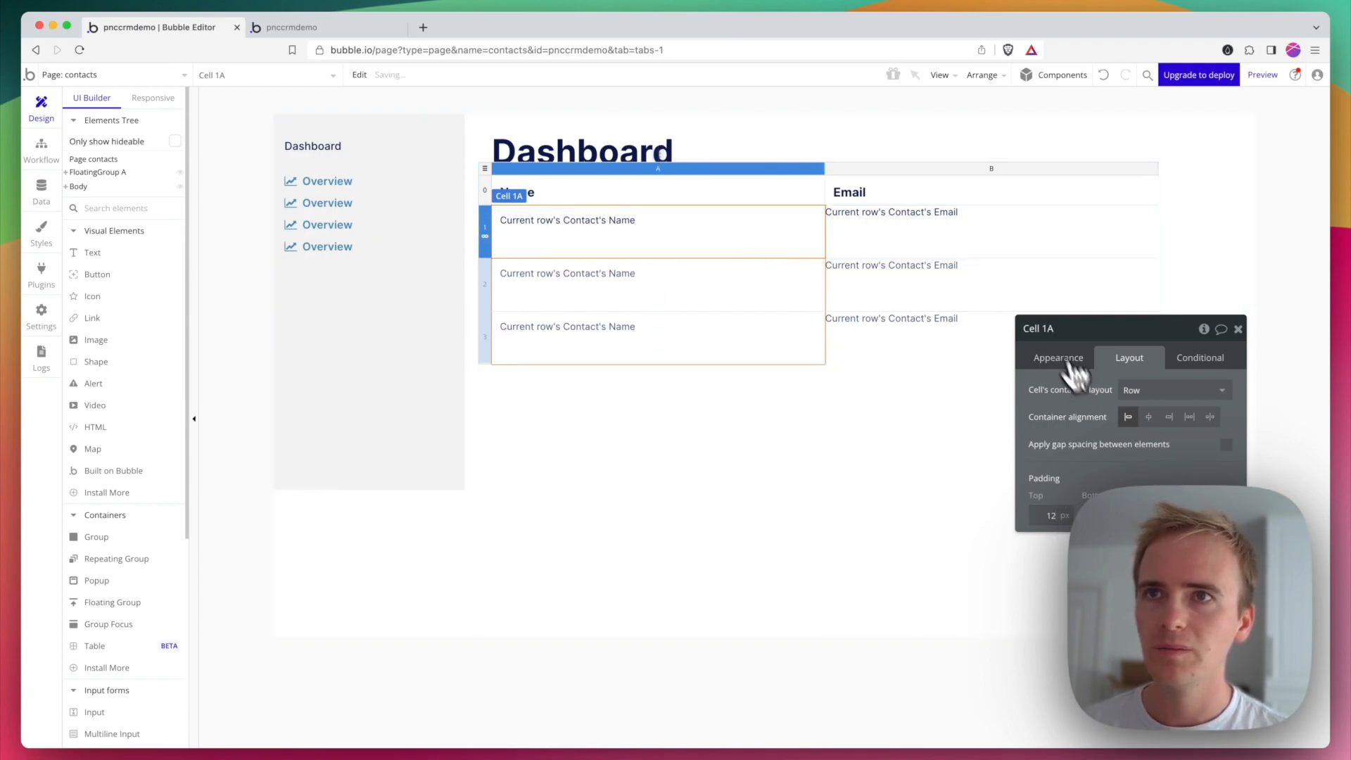
left_click(980, 236)
left_click(1054, 515)
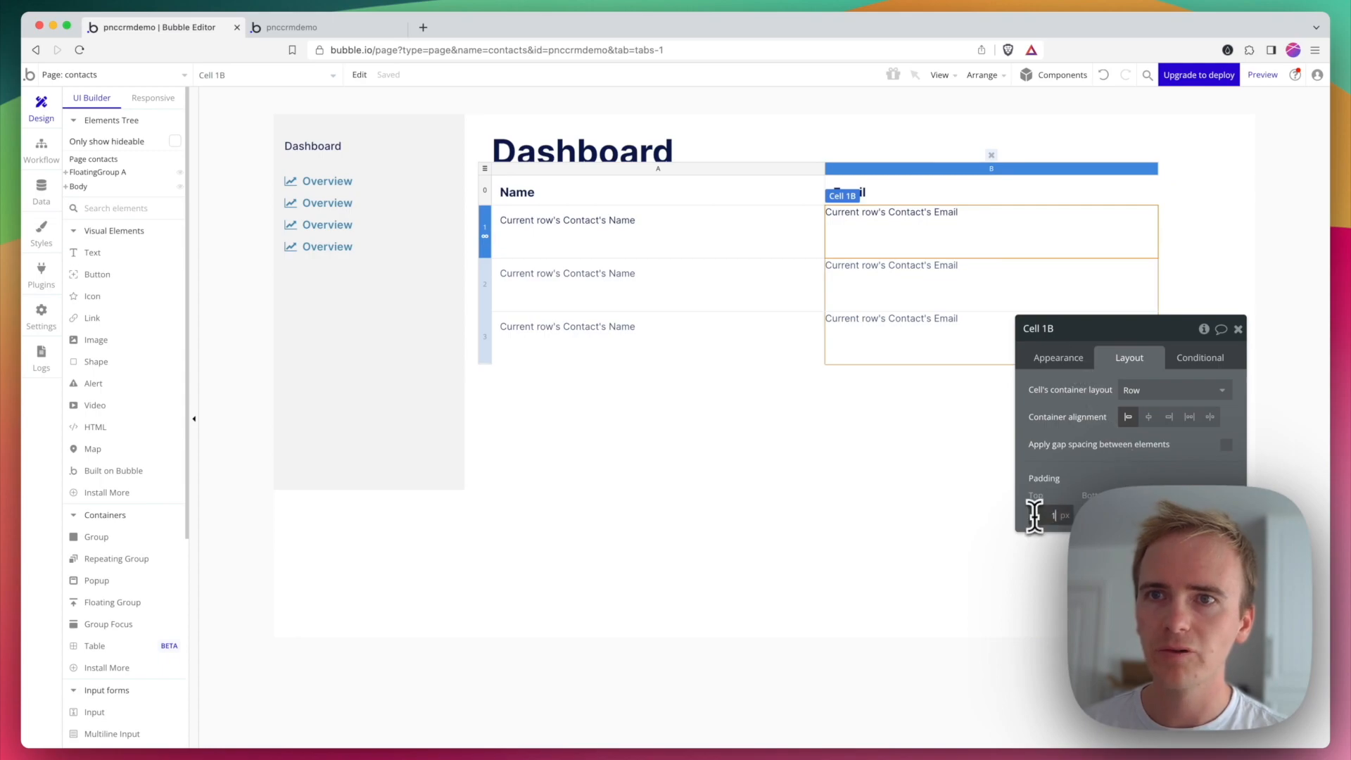
type("12")
key("Return")
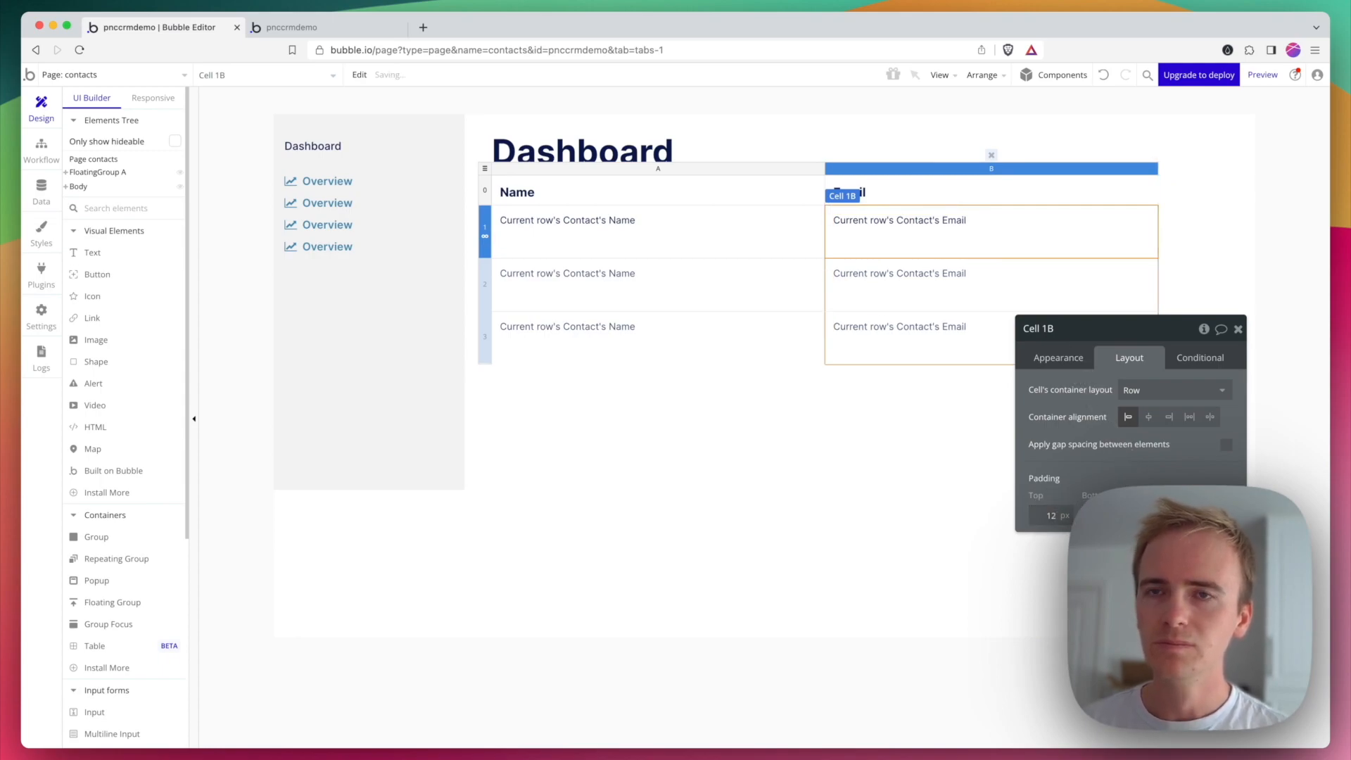
Turn off fixed width for the whole contacts table and set its minimum width to 300 px.
left_click(794, 253)
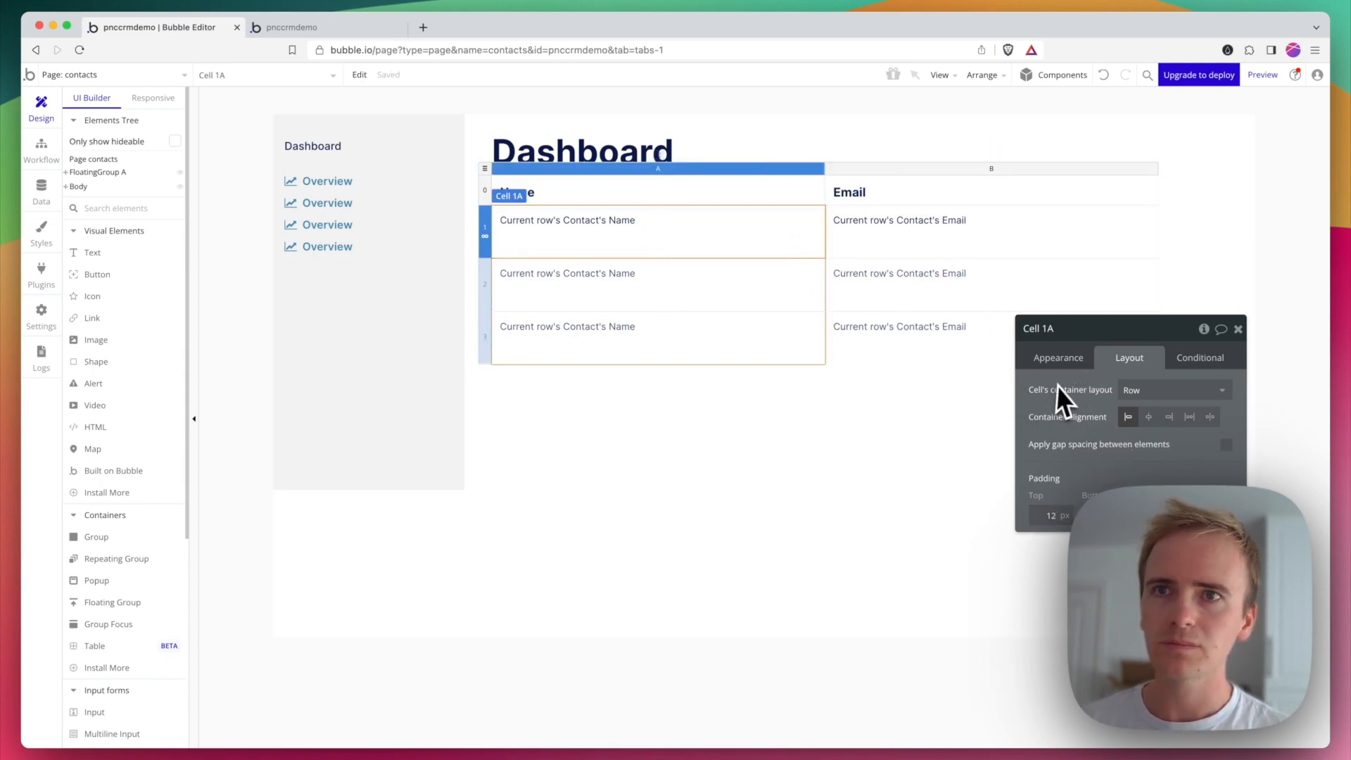
left_click(1064, 359)
left_click(848, 263)
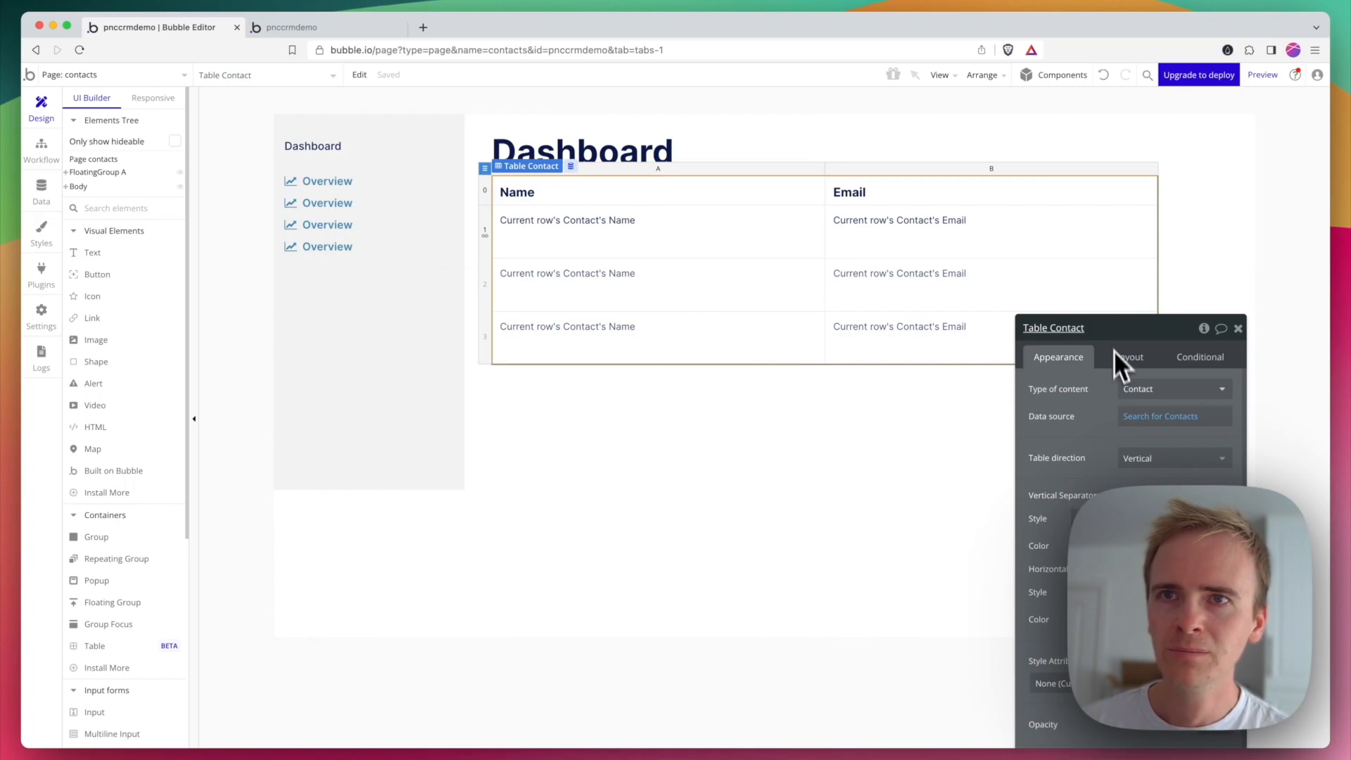
left_click(1091, 229)
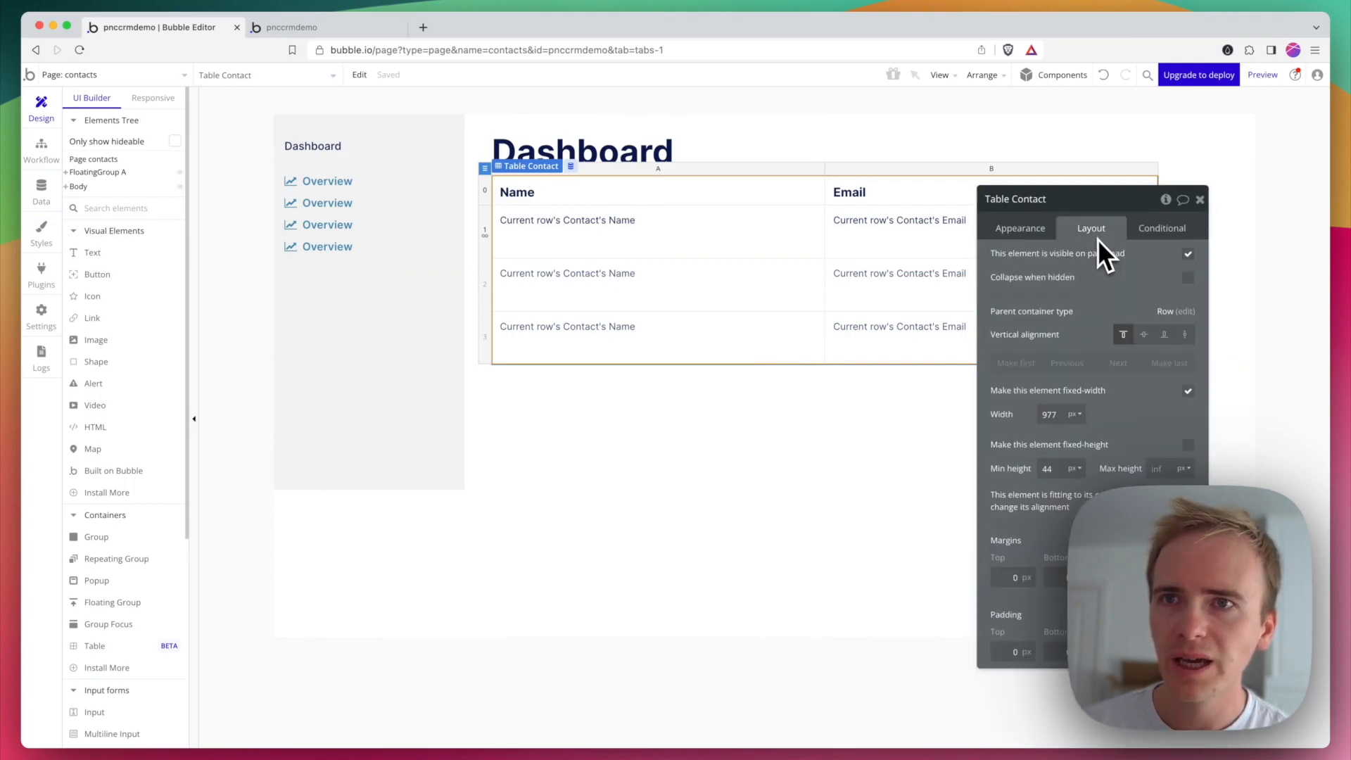
double_click(1049, 414)
left_click(1187, 392)
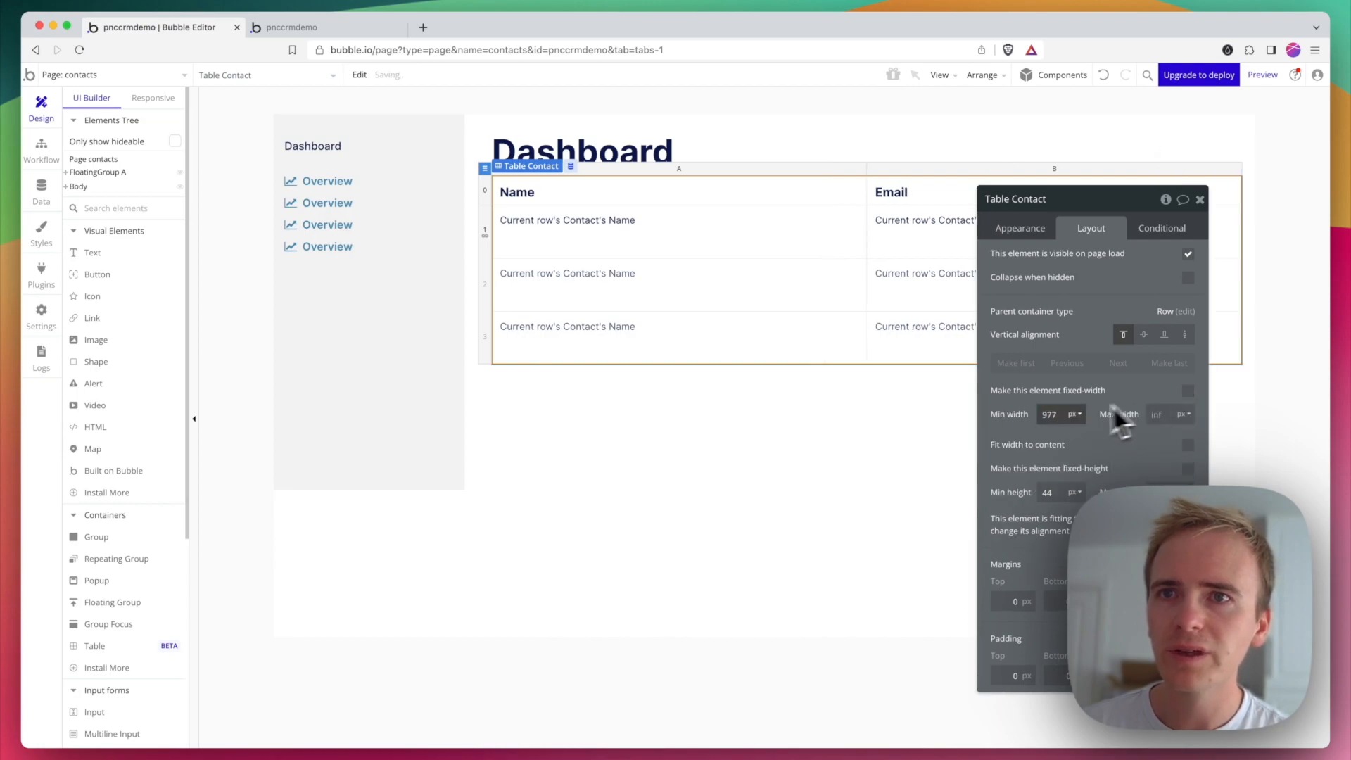
double_click(1056, 415)
type("30")
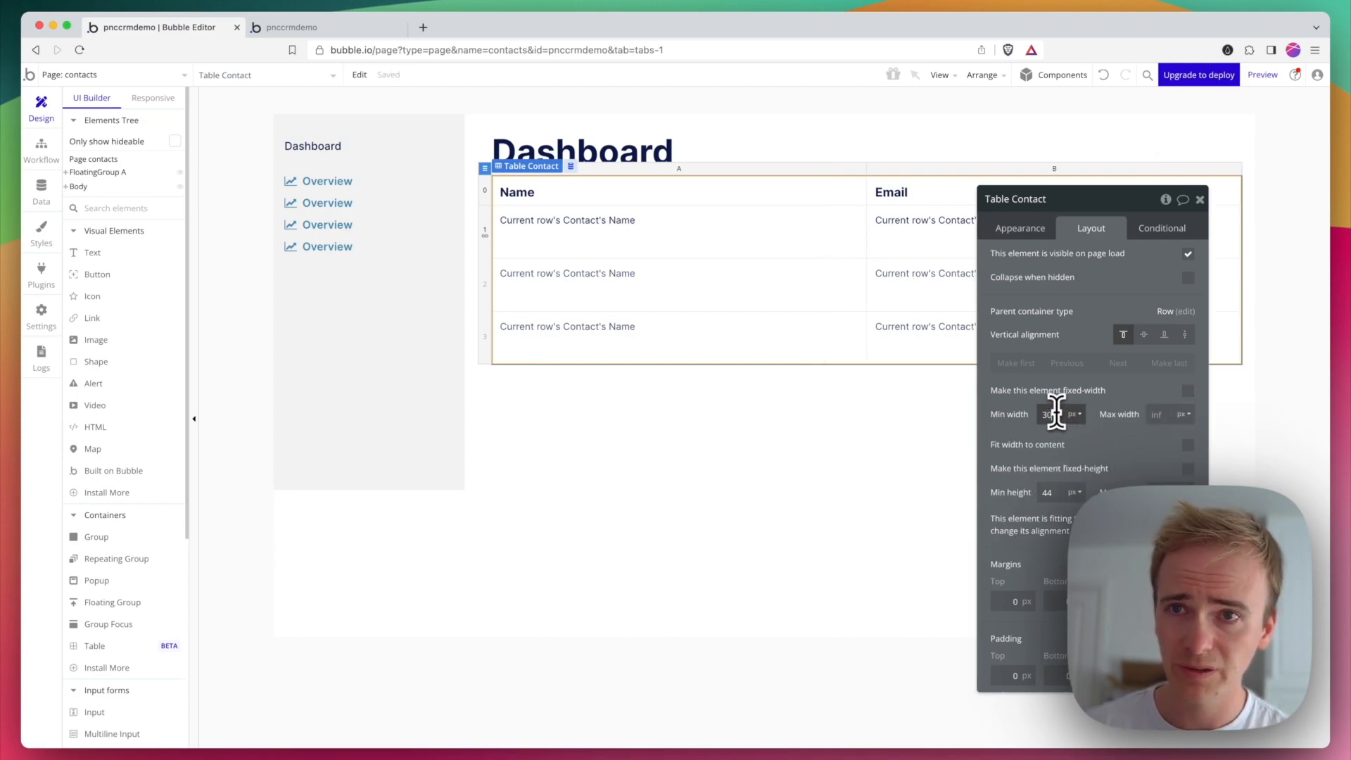
type("0")
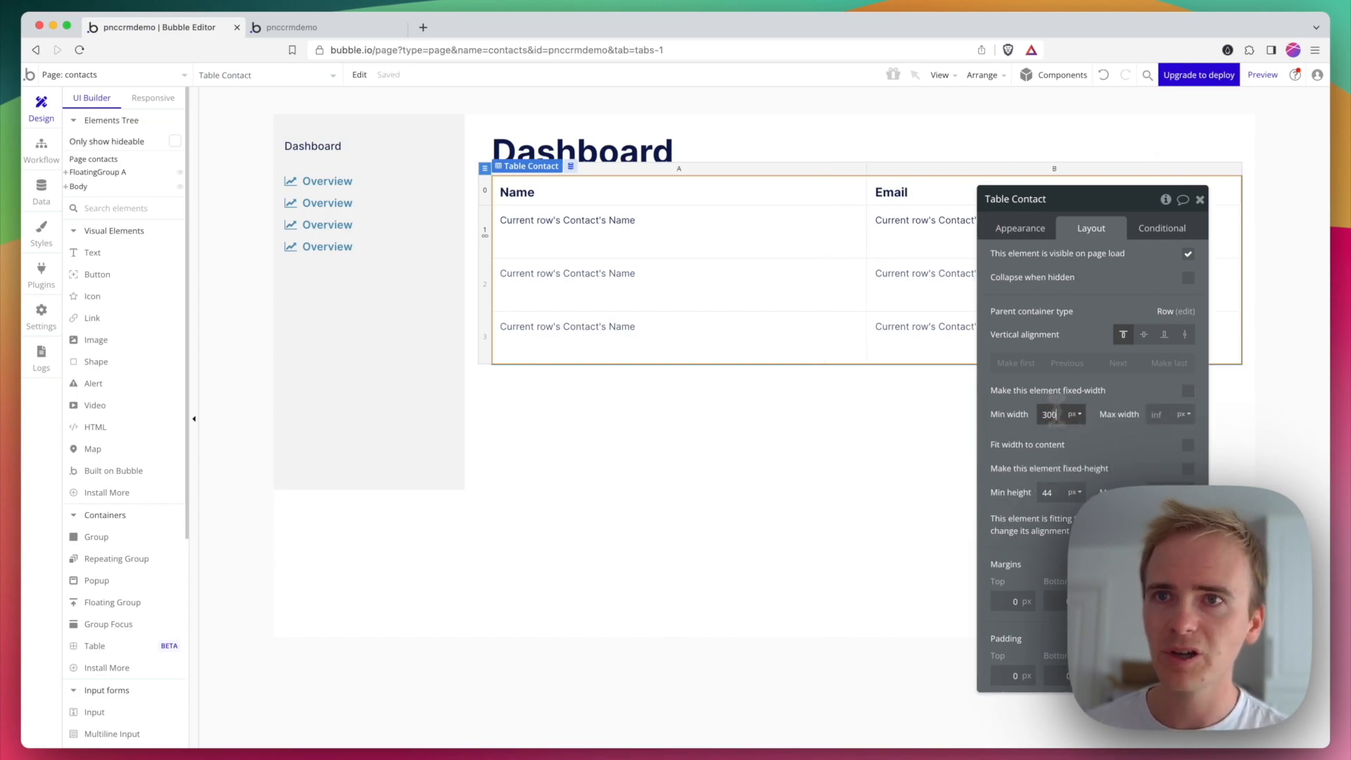
In the app's database, create a first Contact entry, filling in the sample contact's name and e-mail address.
left_click(725, 234)
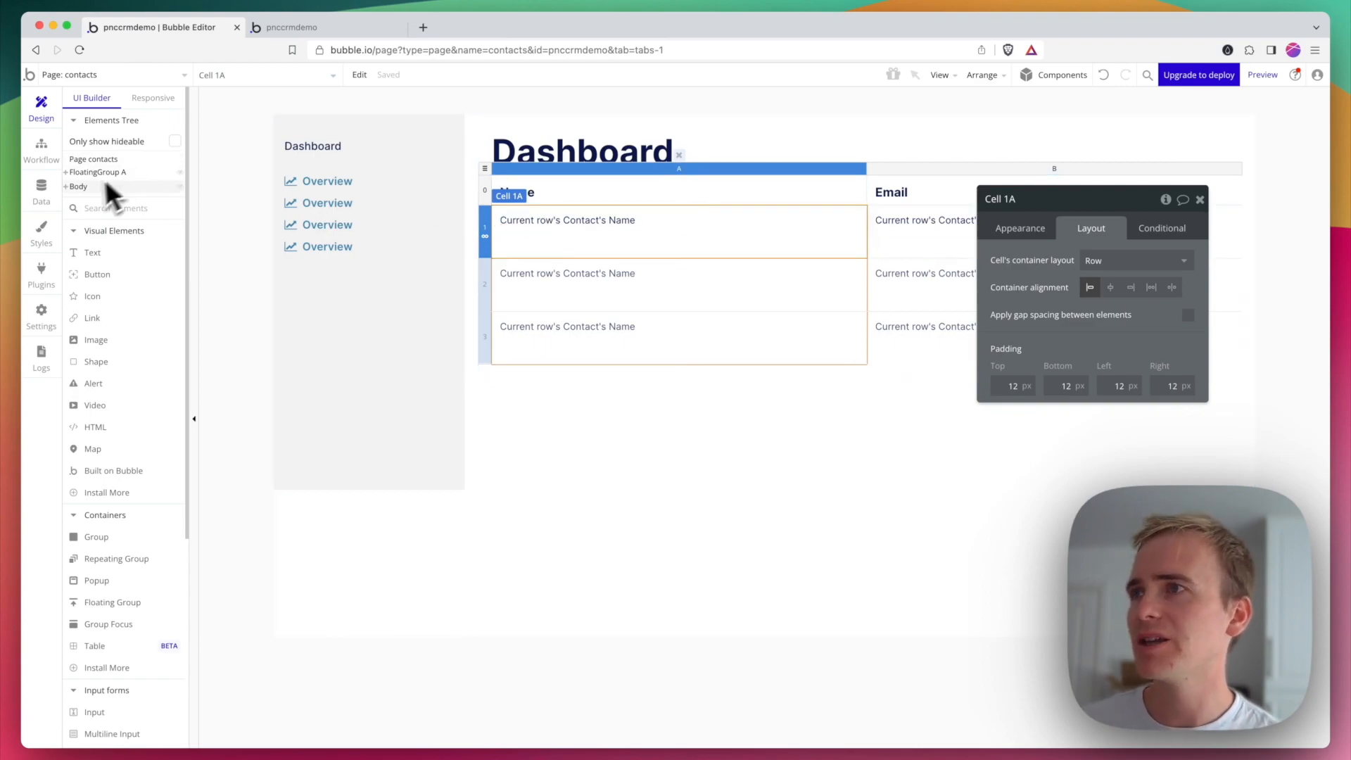
left_click(45, 199)
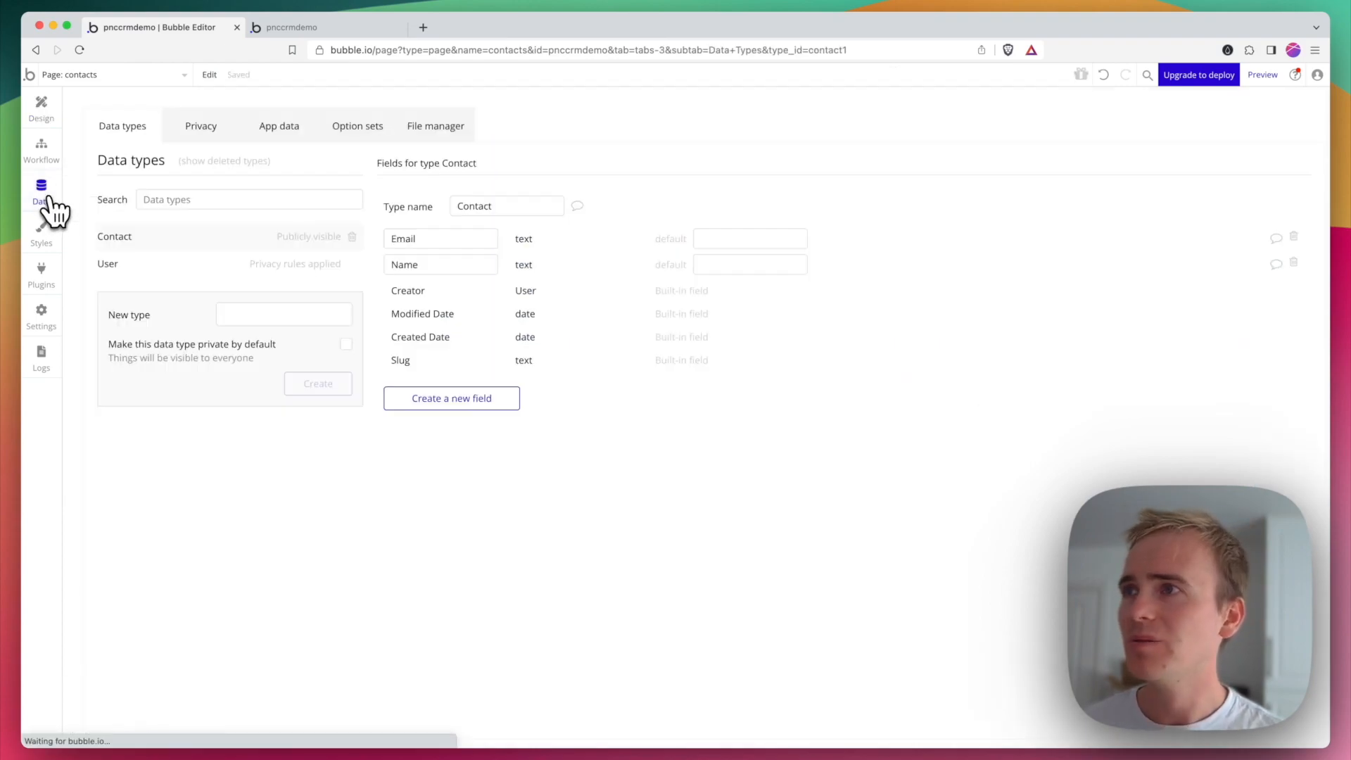
left_click(261, 130)
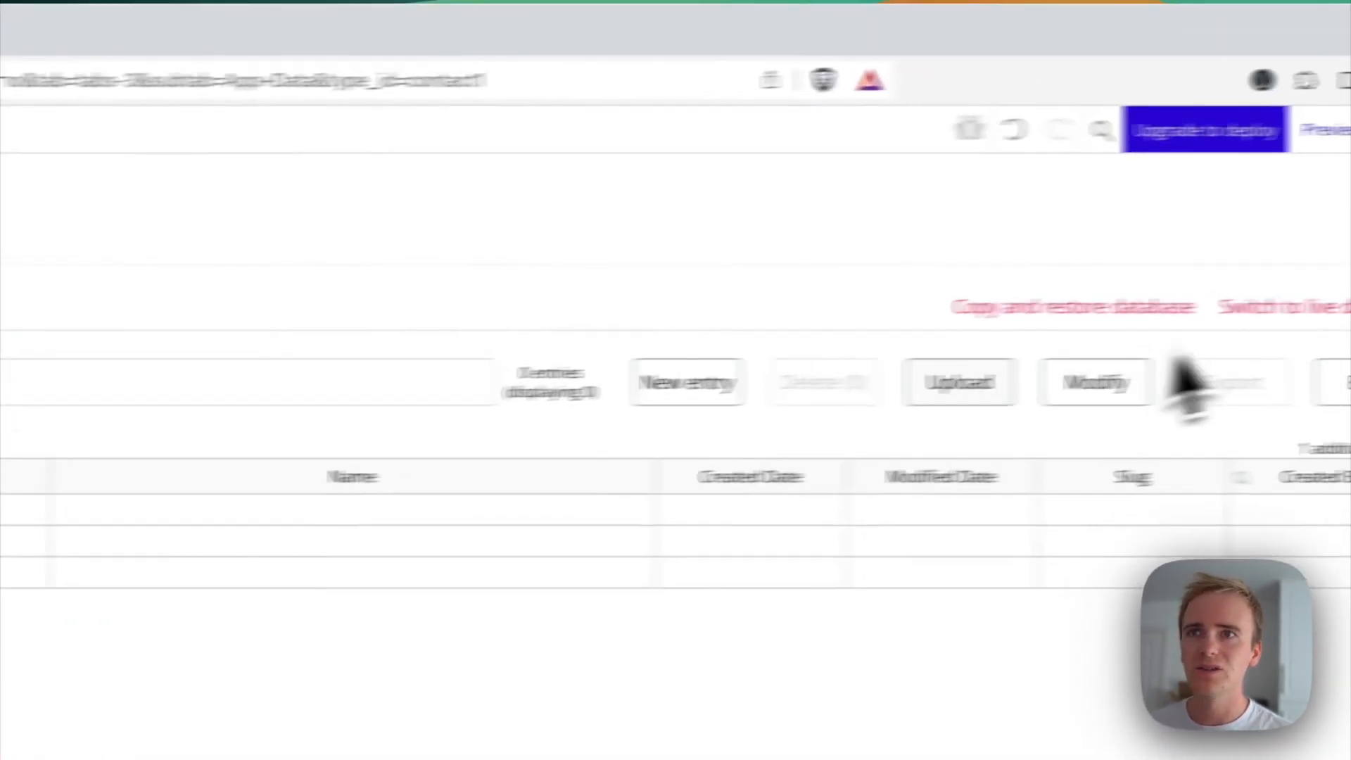
left_click(687, 382)
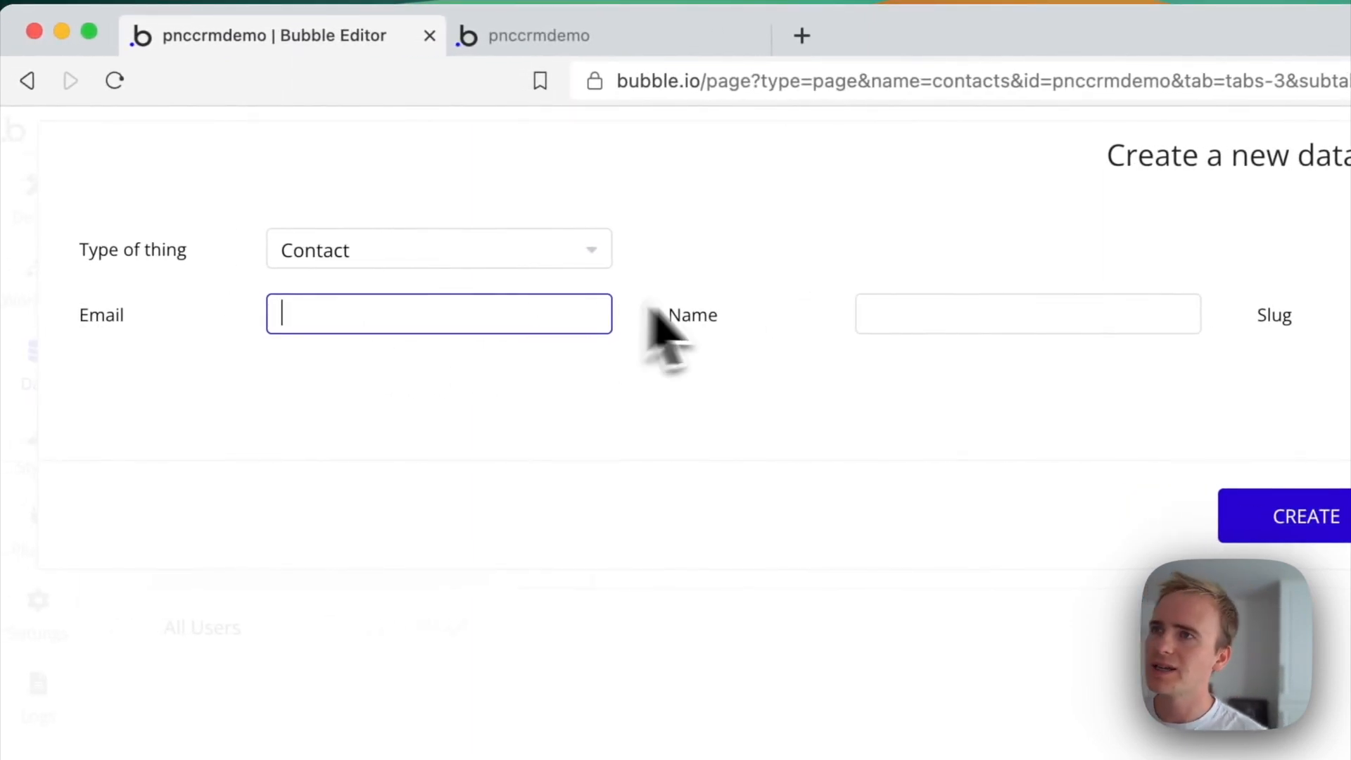
left_click(868, 318)
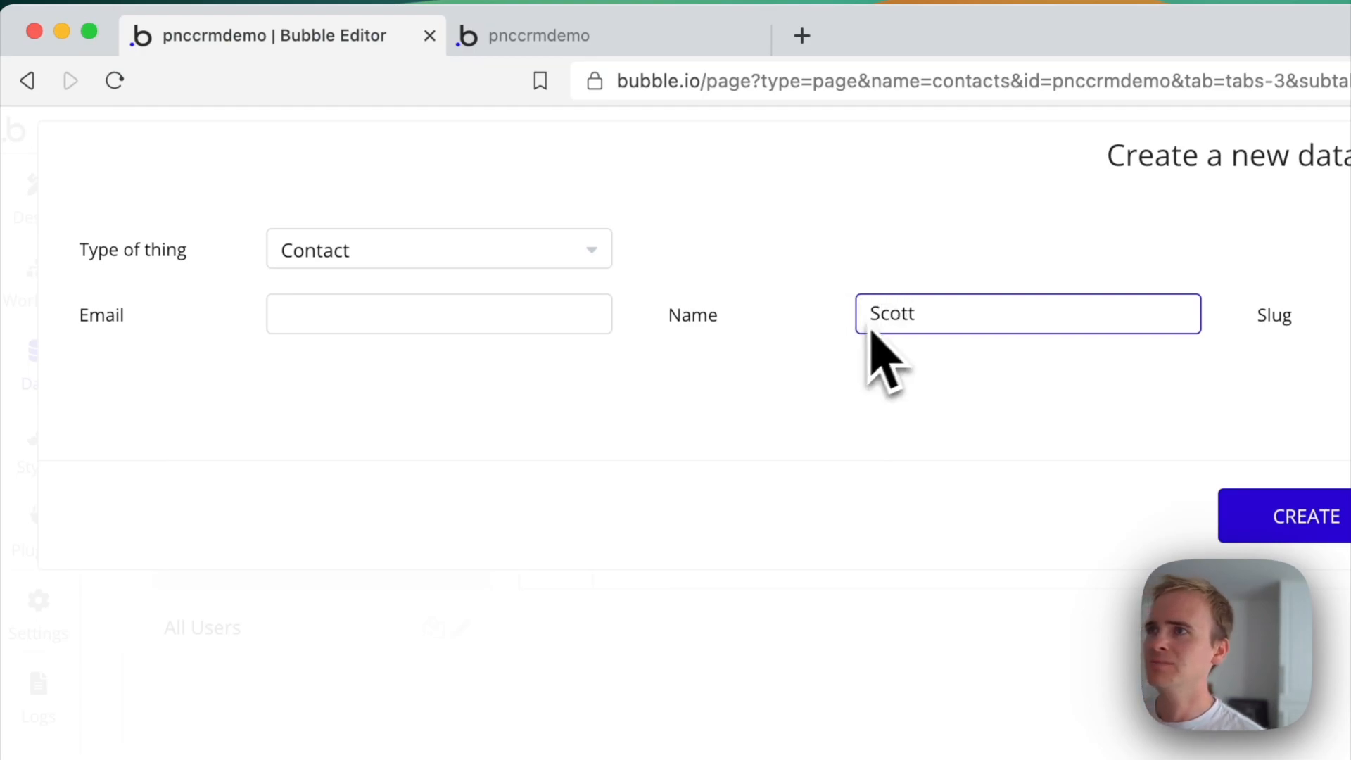
left_click(461, 323)
type("s")
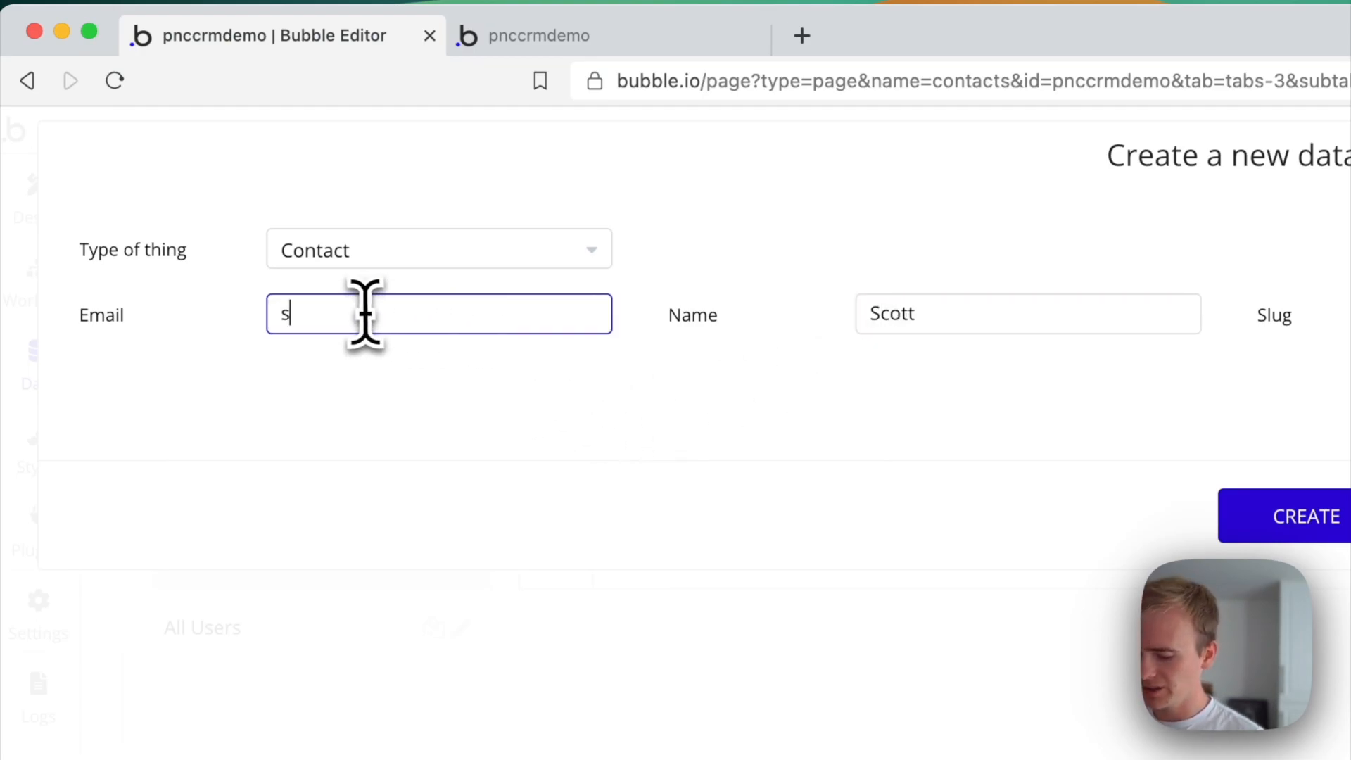
type("cott")
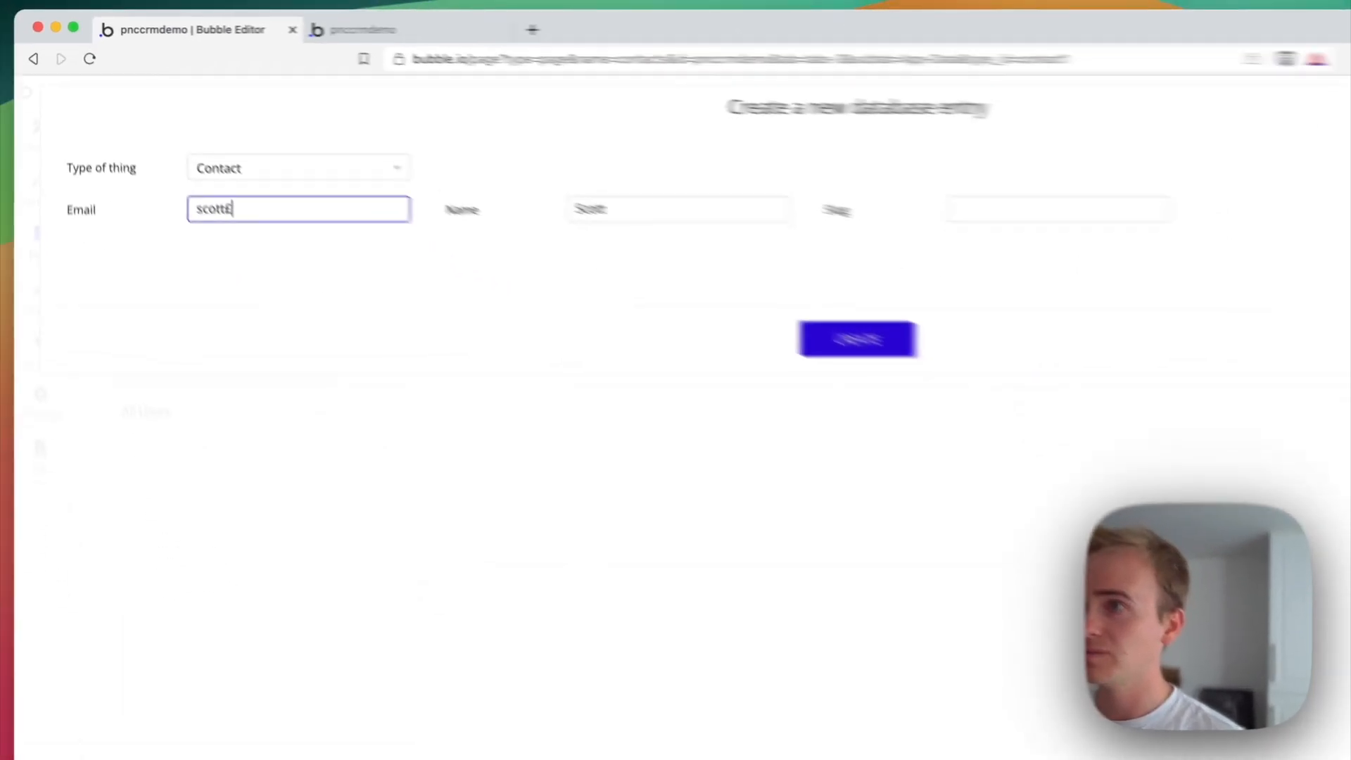
type("@example.com")
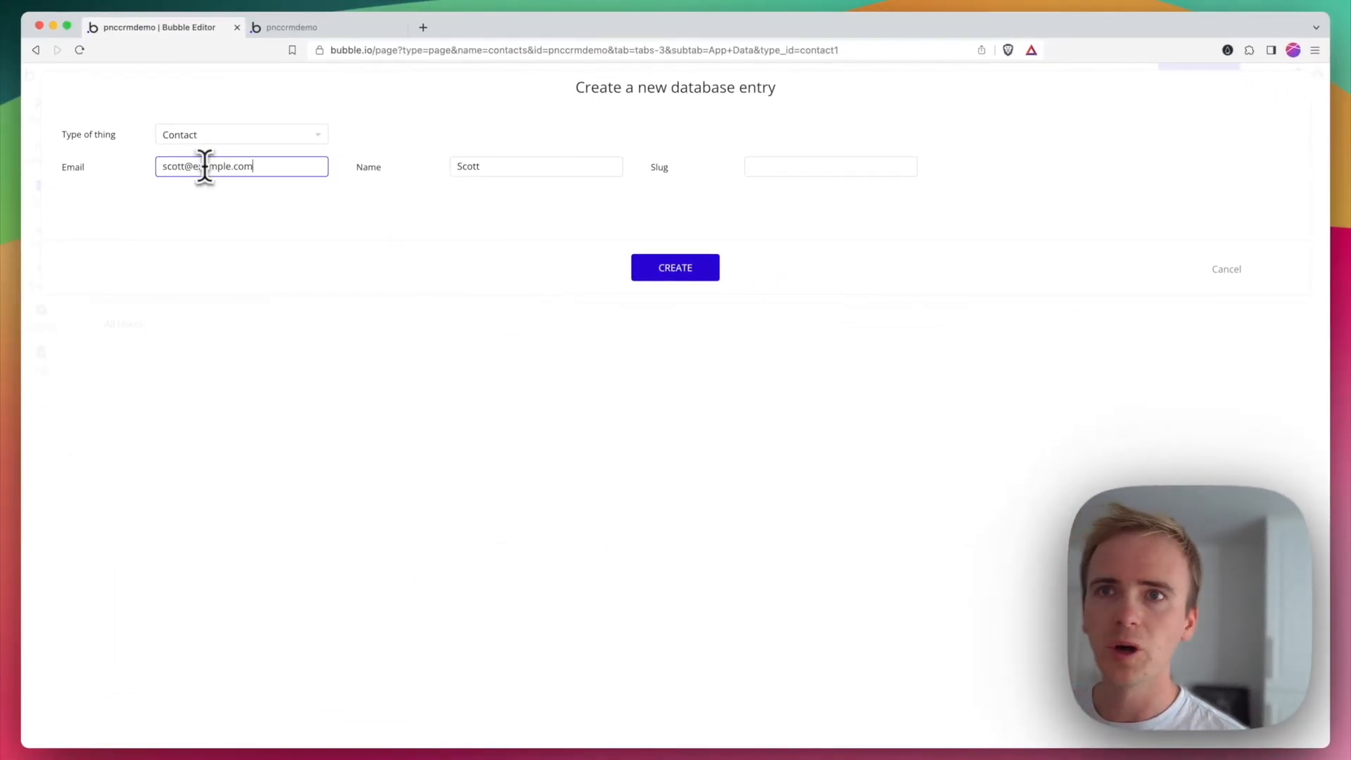
left_click(675, 268)
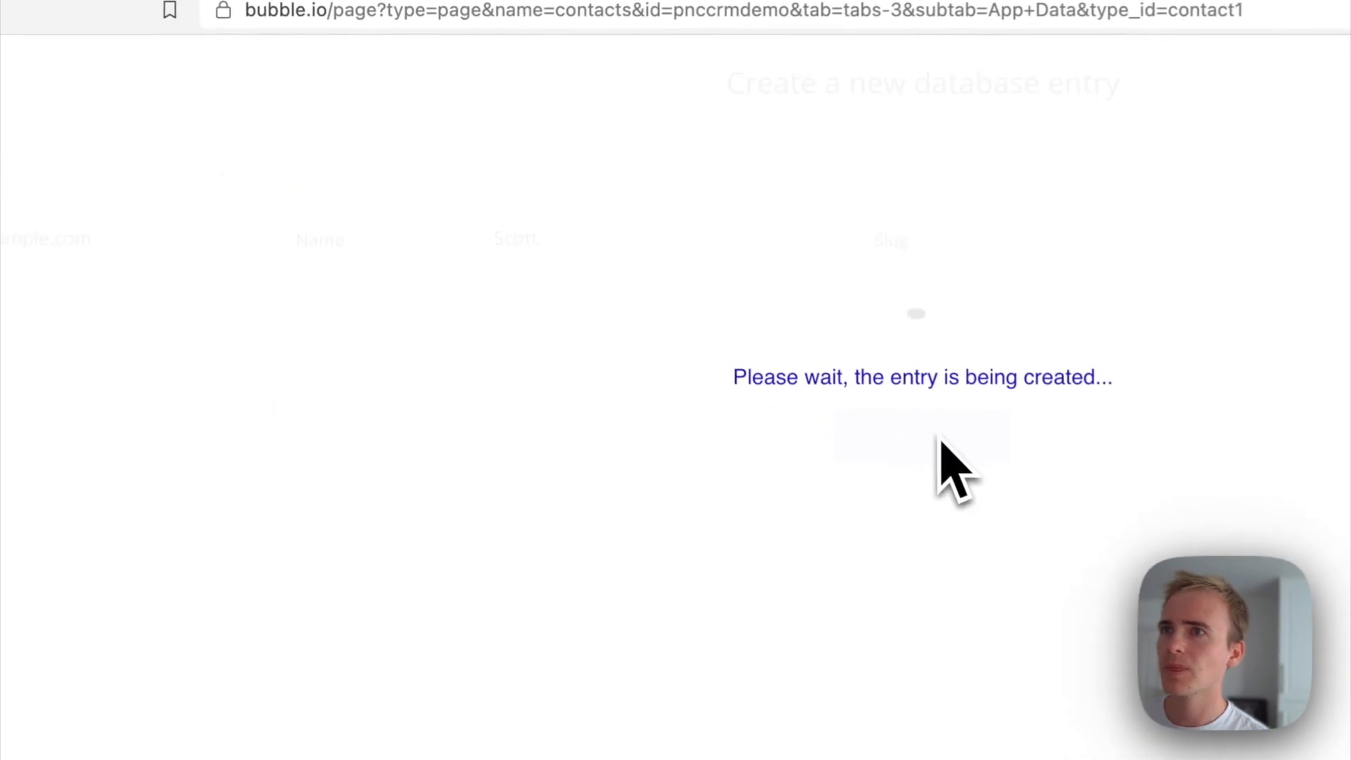
left_click(898, 393)
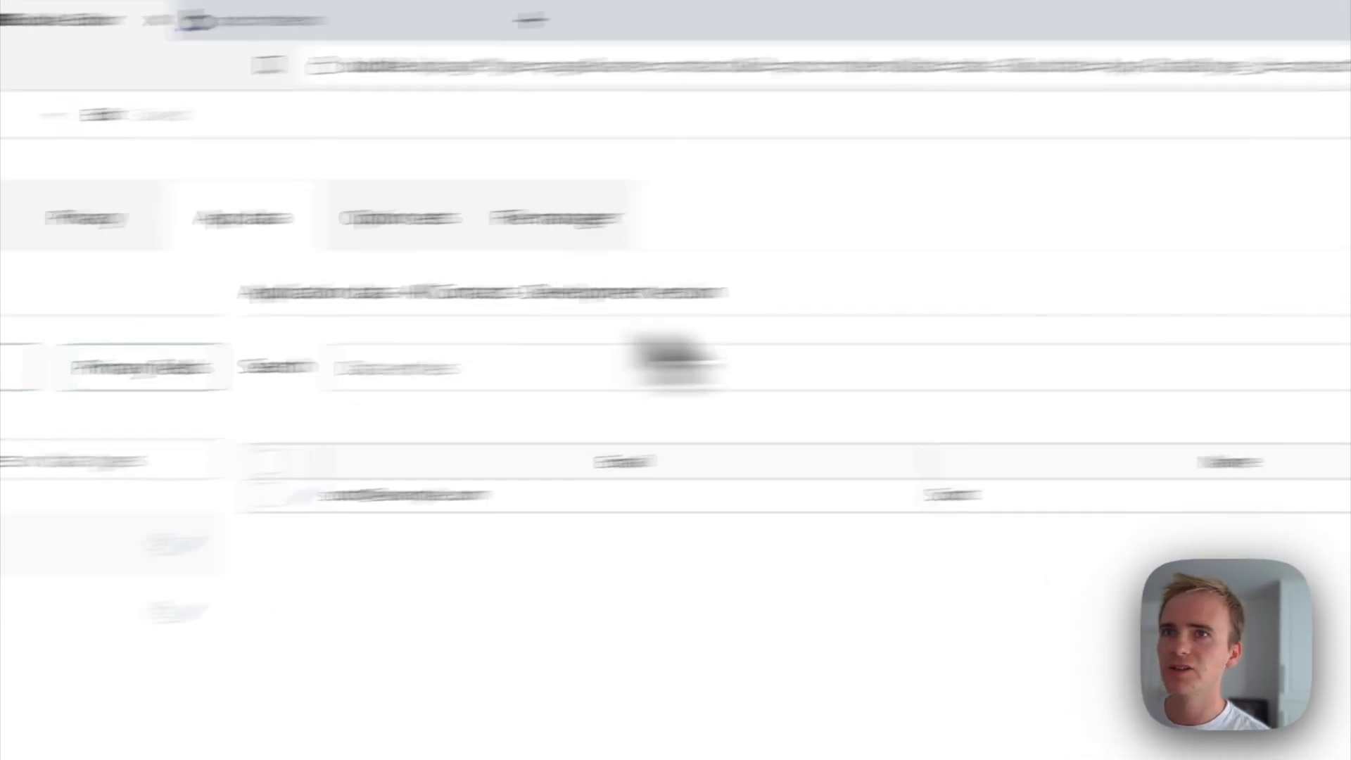
Add a second Contact entry to the database with another sample contact's name and e-mail address.
left_click(926, 398)
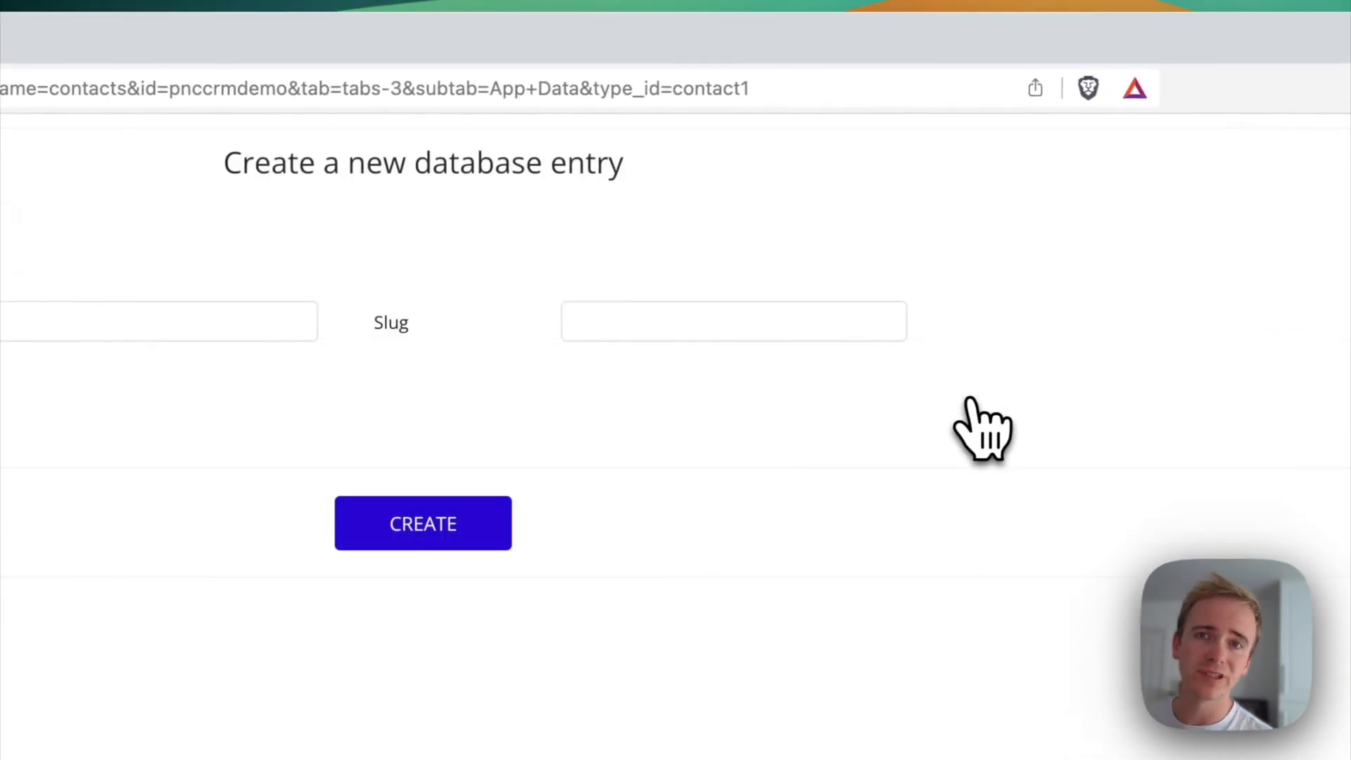
left_click(703, 326)
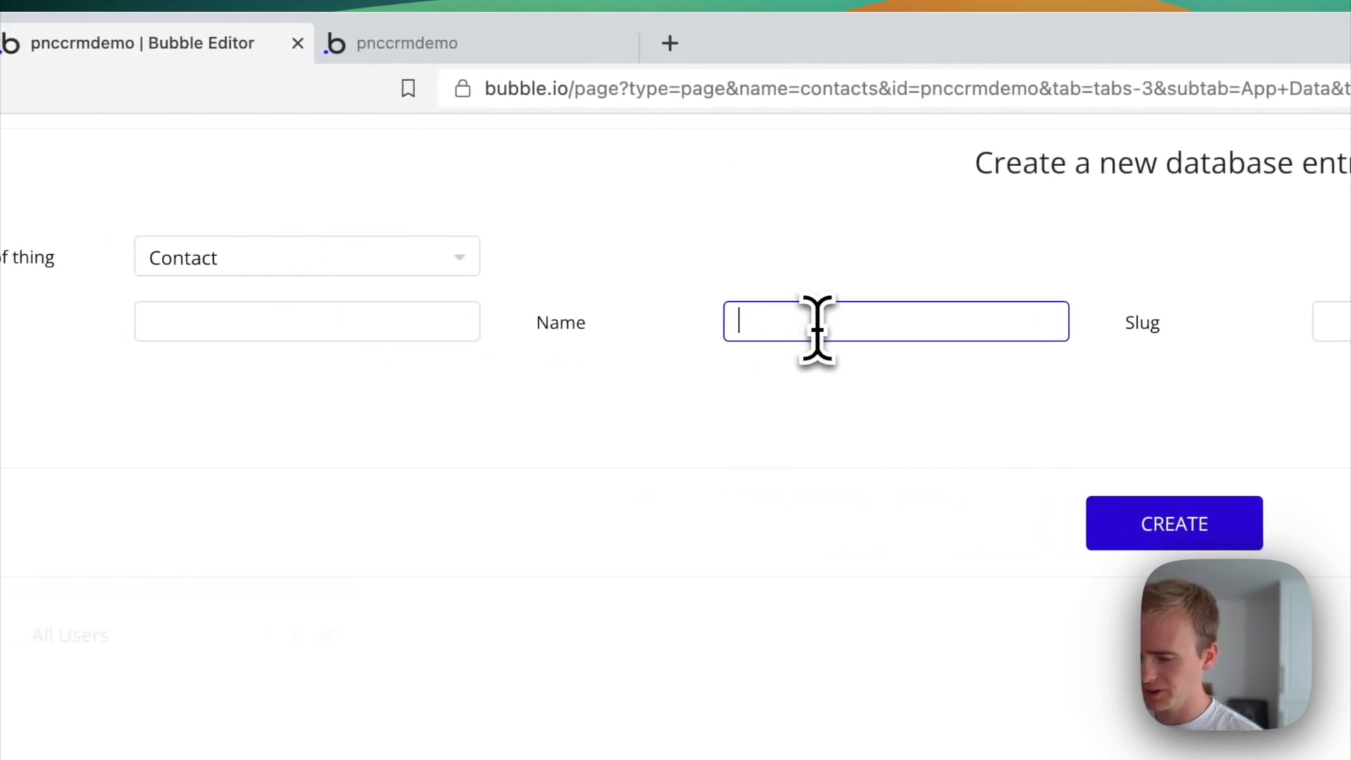
type("Hank")
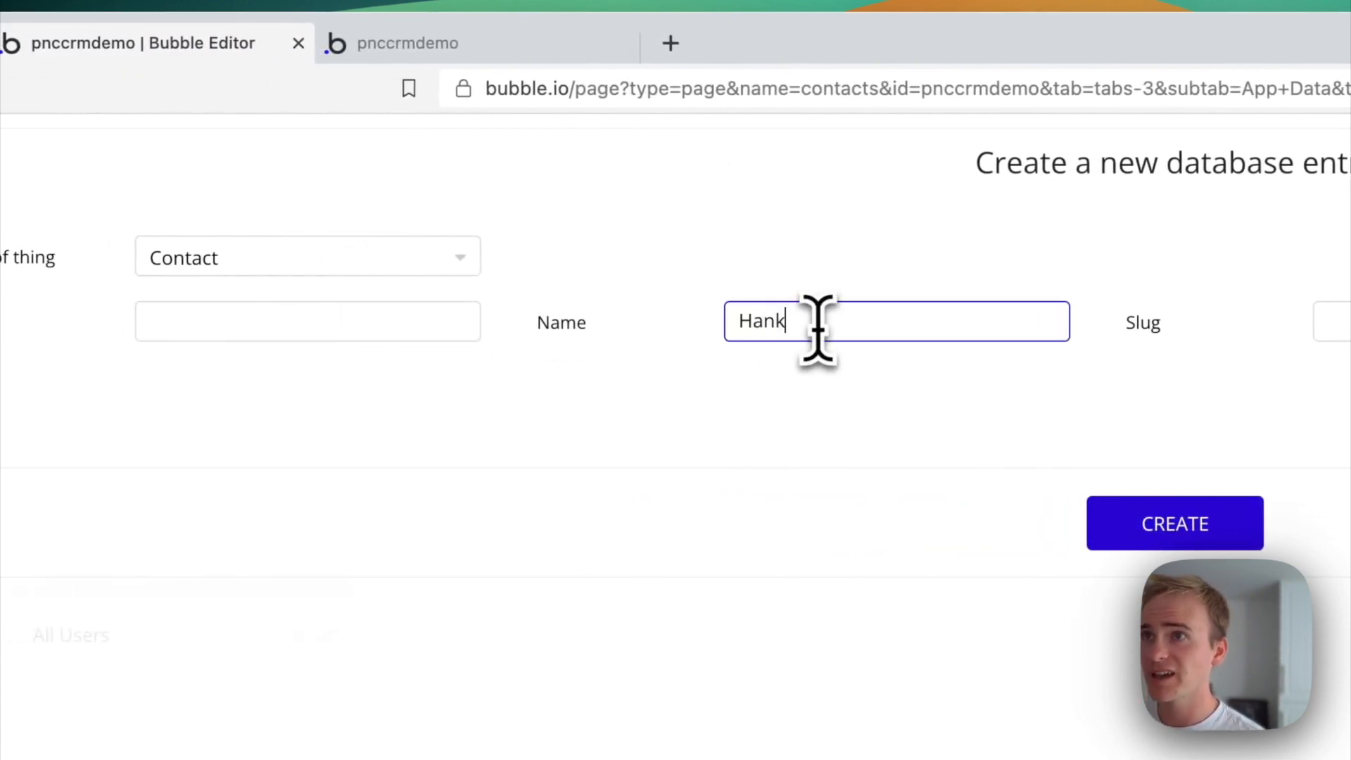
left_click(360, 335)
type("hank")
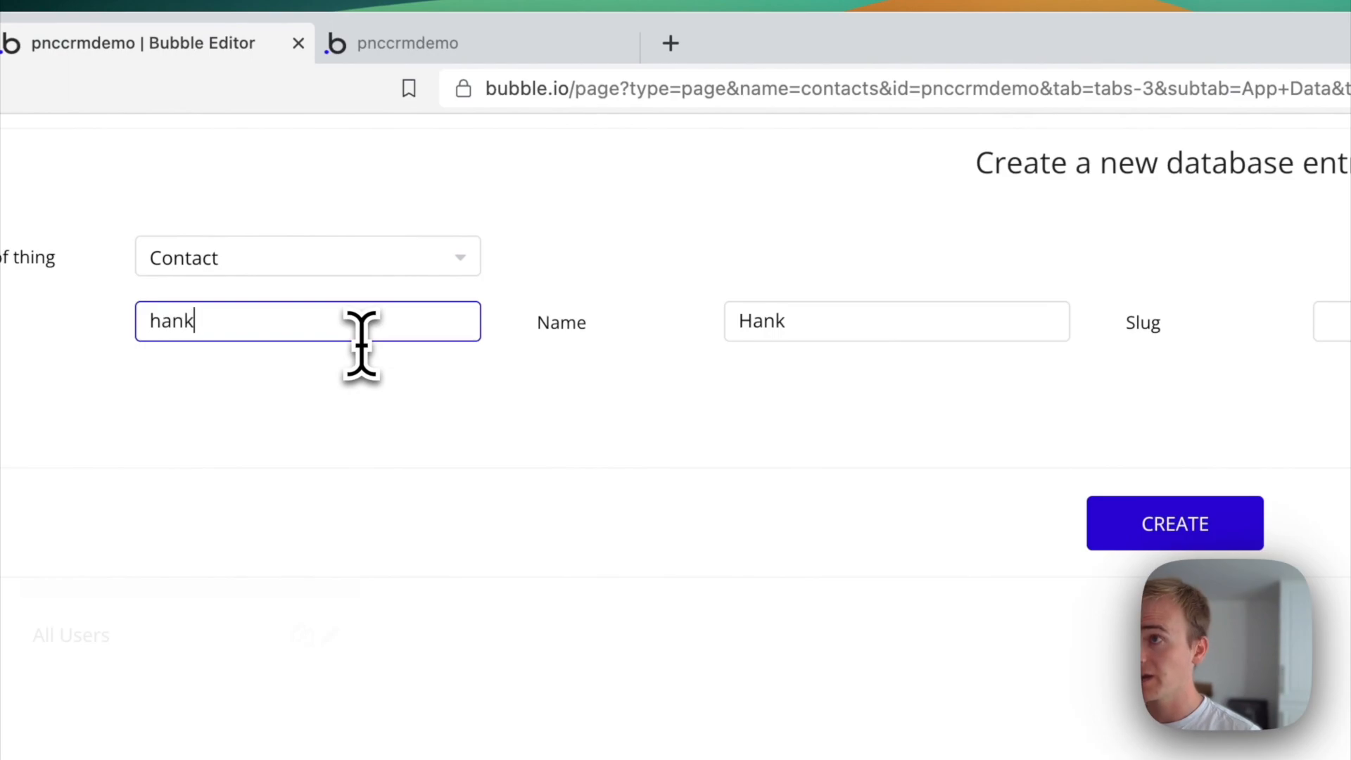
type("@example.")
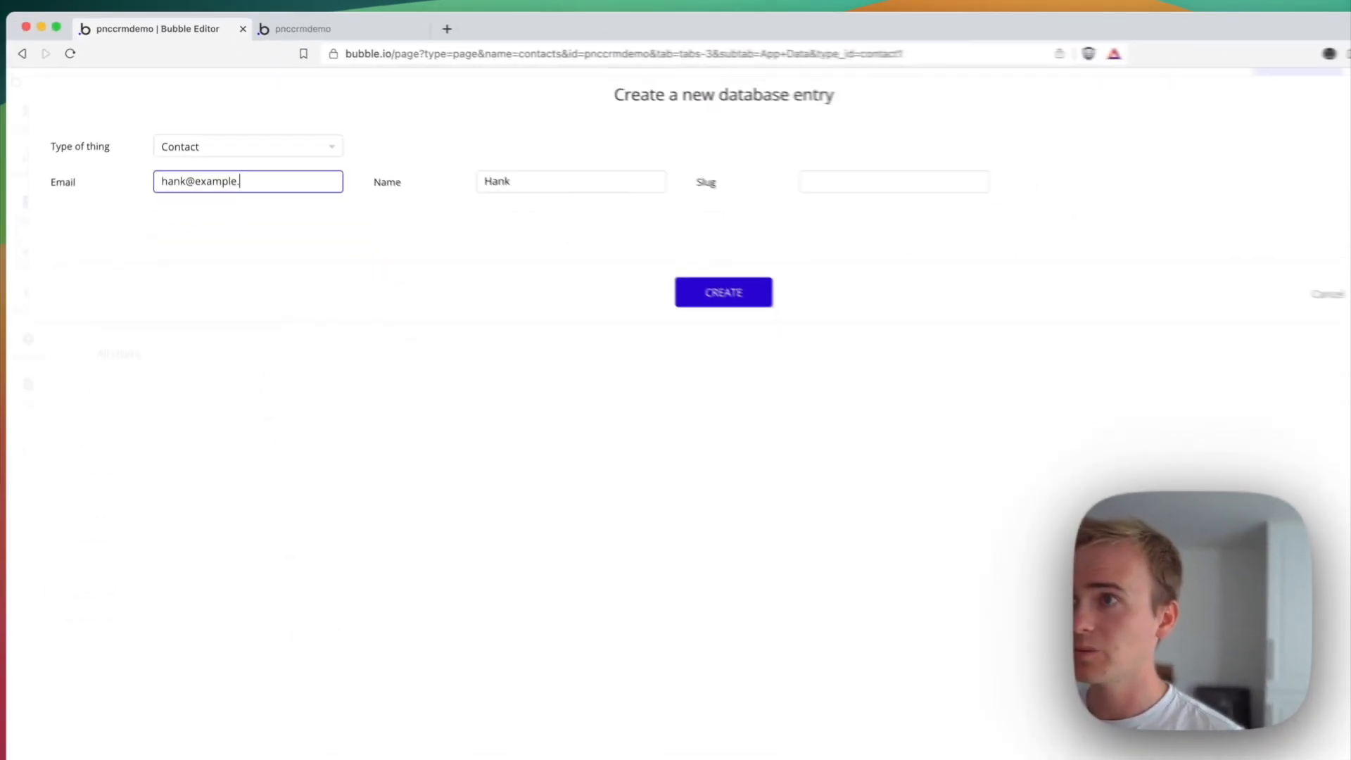
type("com")
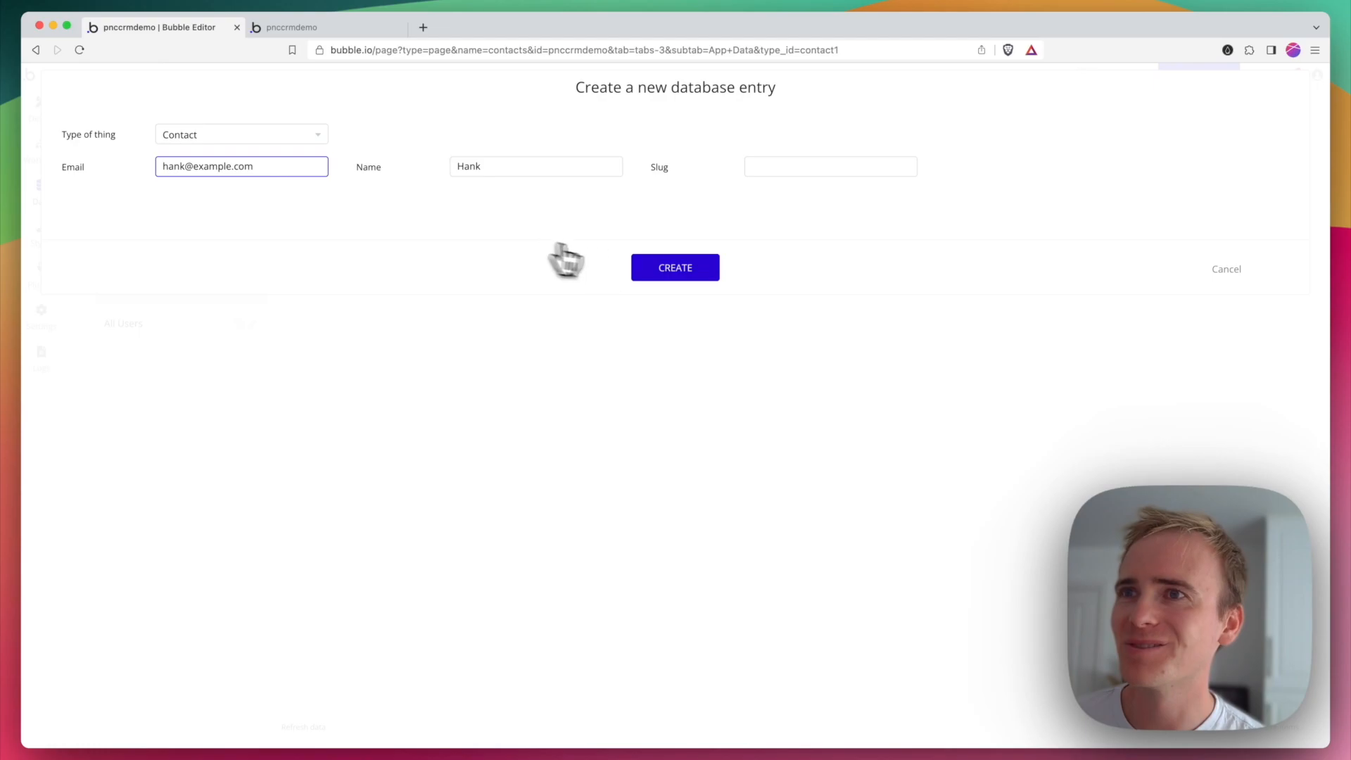
left_click(675, 269)
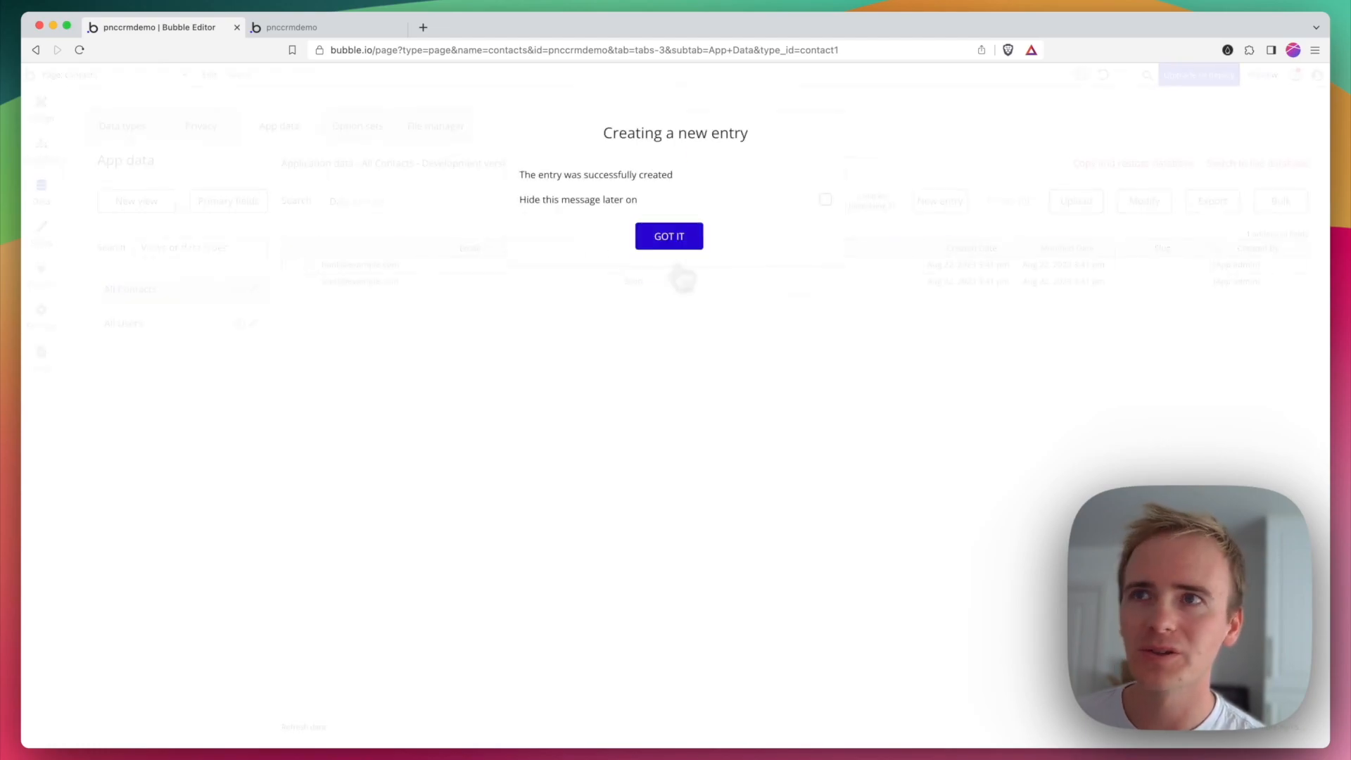
left_click(669, 240)
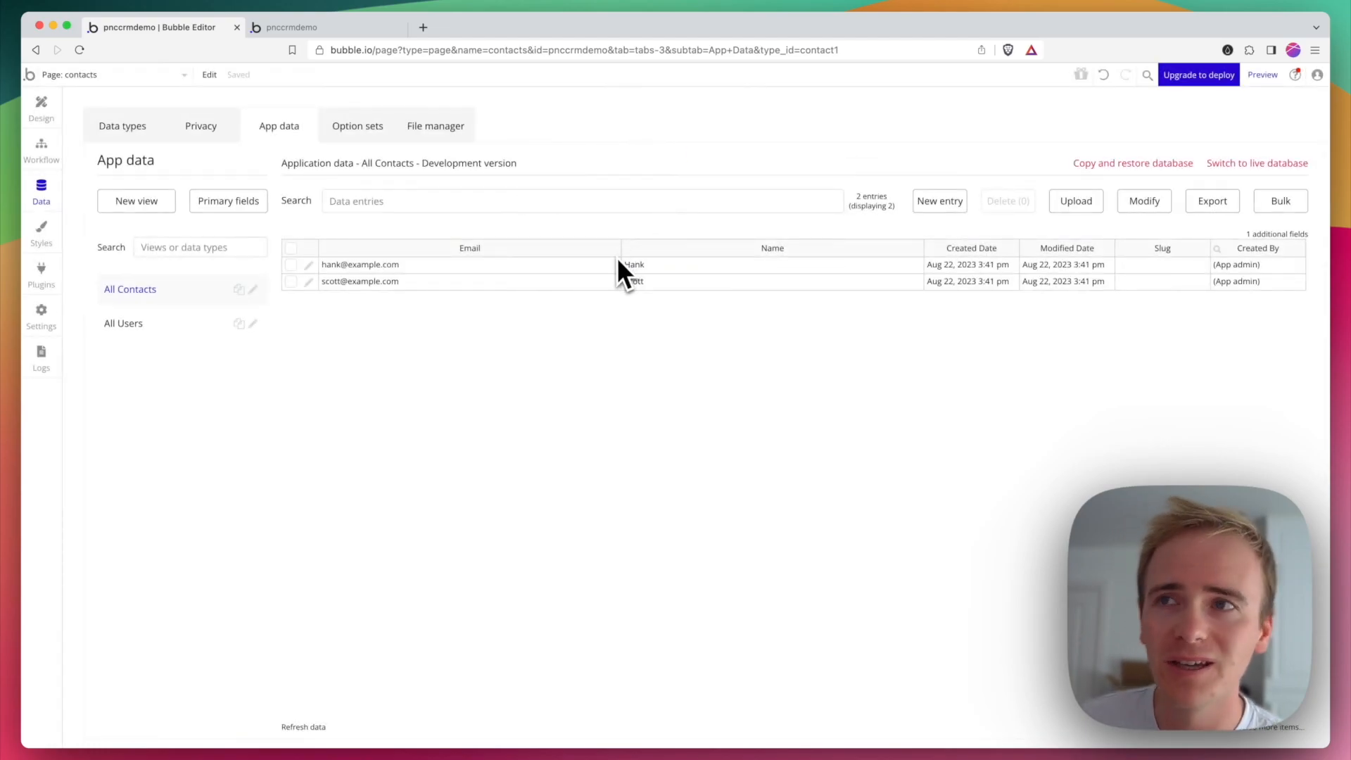
Switch to the contacts page preview and reload it to check the table with the latest version.
left_click(344, 32)
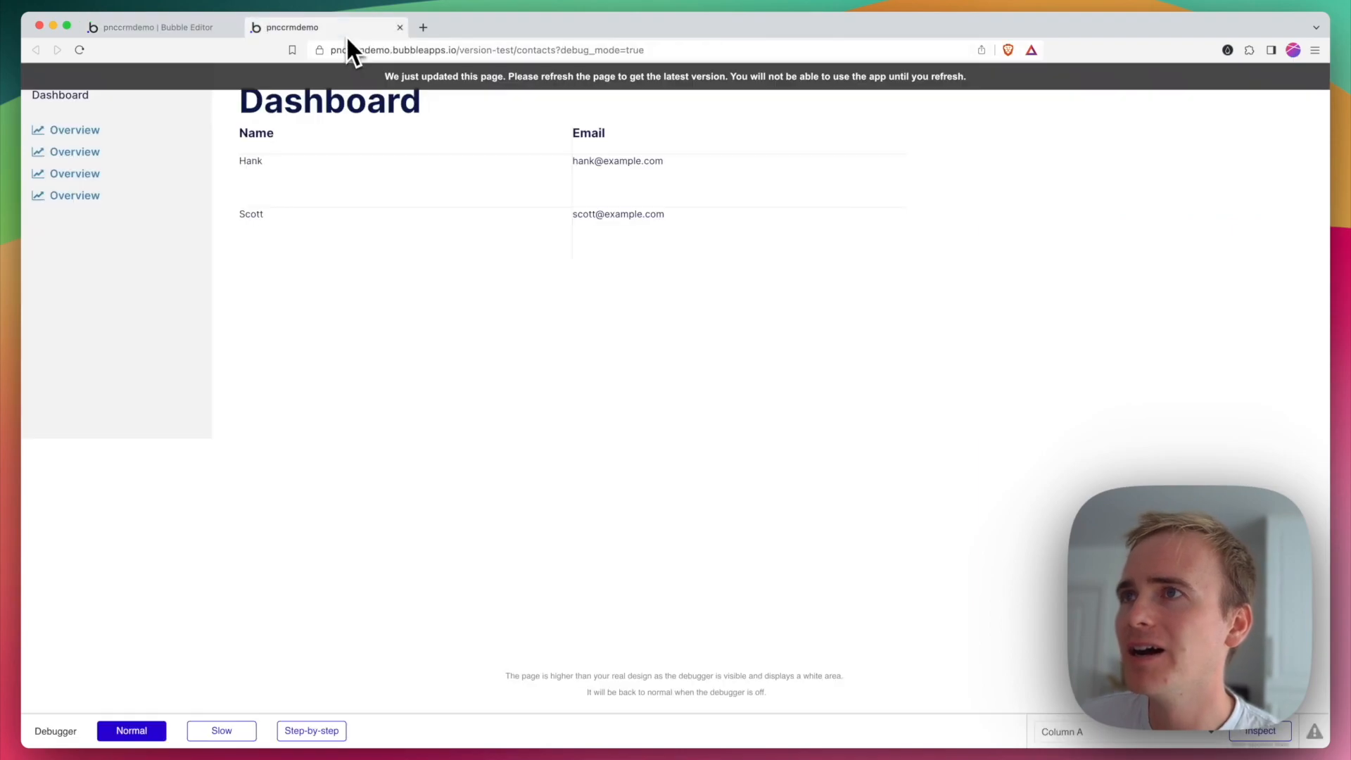
left_click(389, 60)
key("Return")
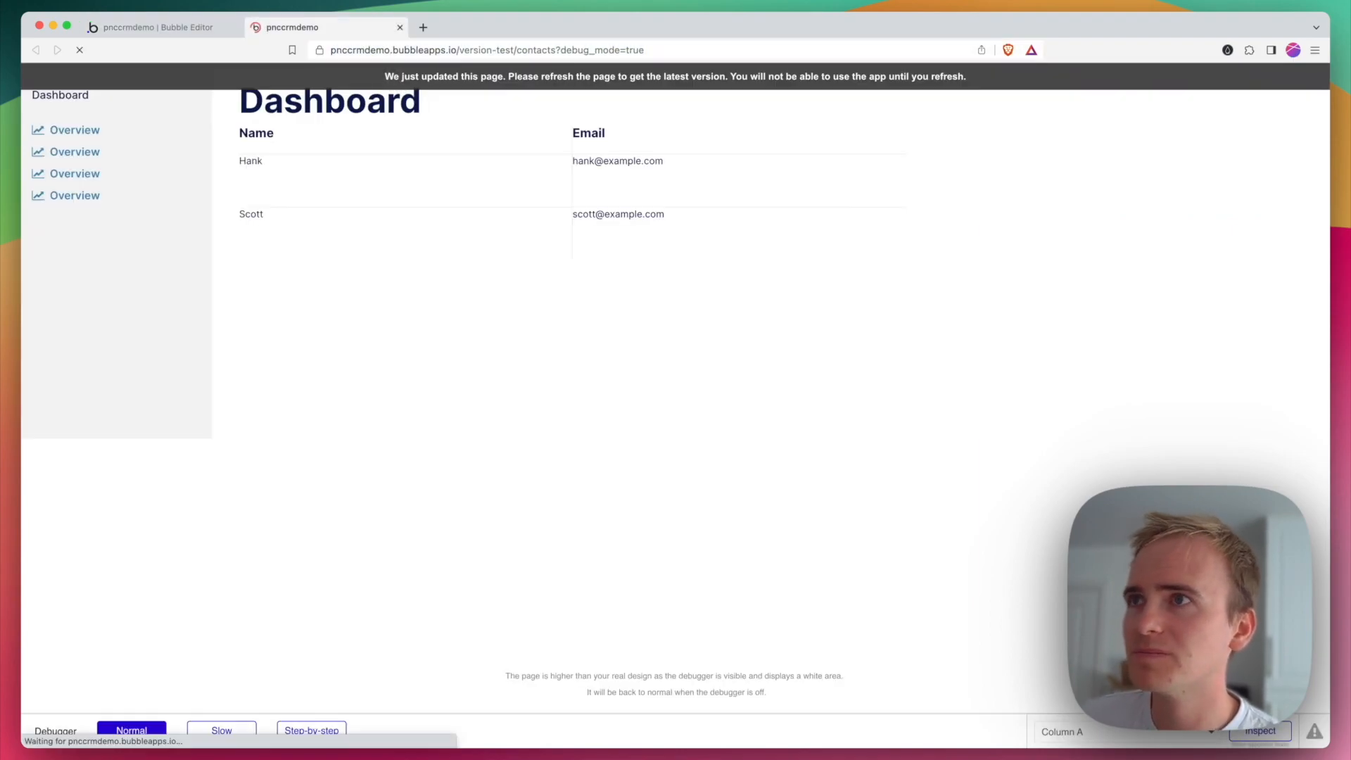